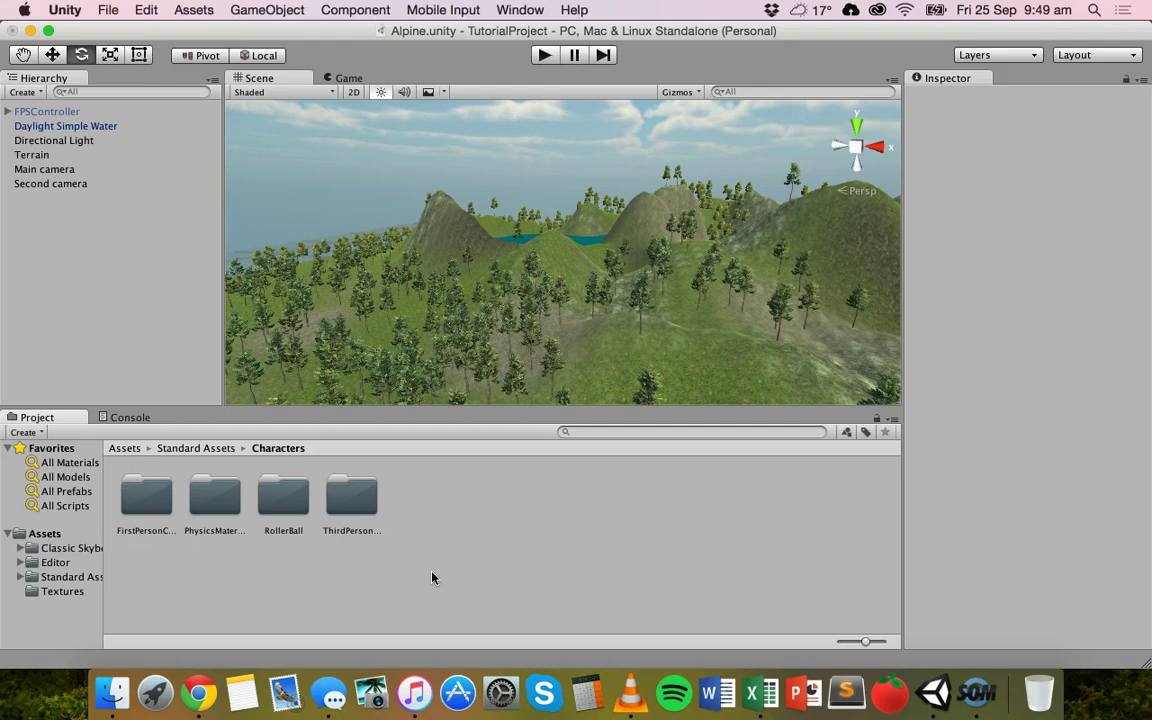
Create a 3D sphere in the Alpine scene and frame it in the scene view
{"action": "left_click", "coordinate": [48, 112]}
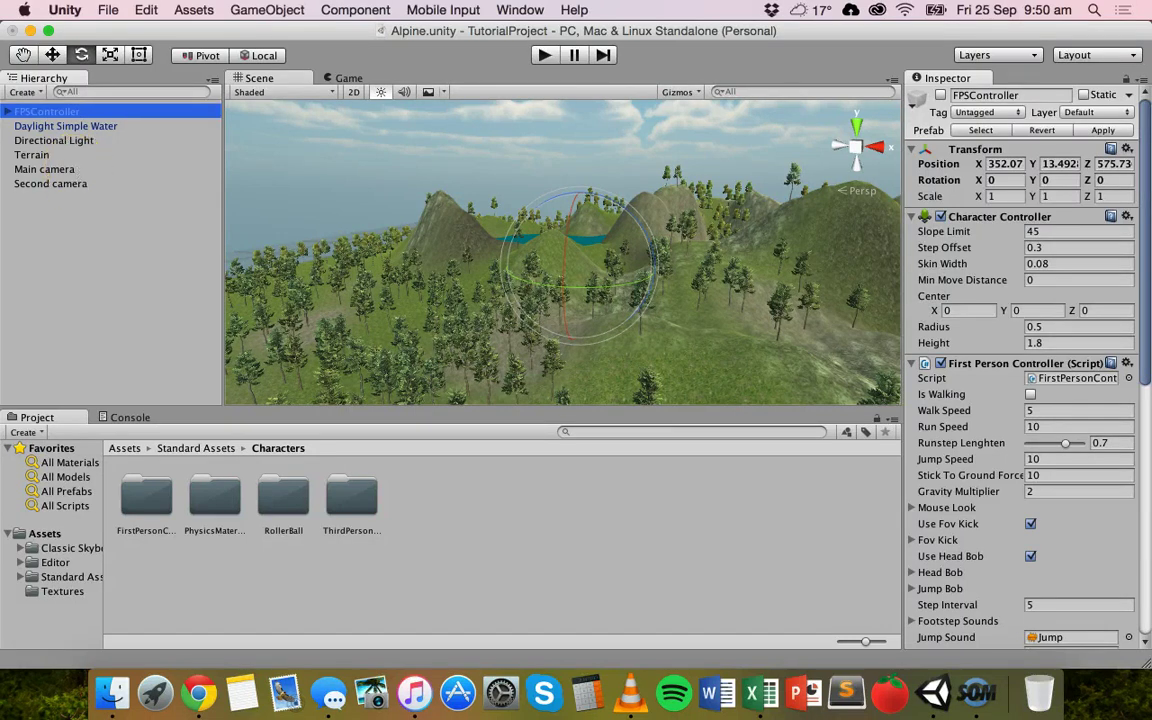
{"action": "left_click", "coordinate": [267, 10]}
{"action": "mouse_move", "coordinate": [280, 68]}
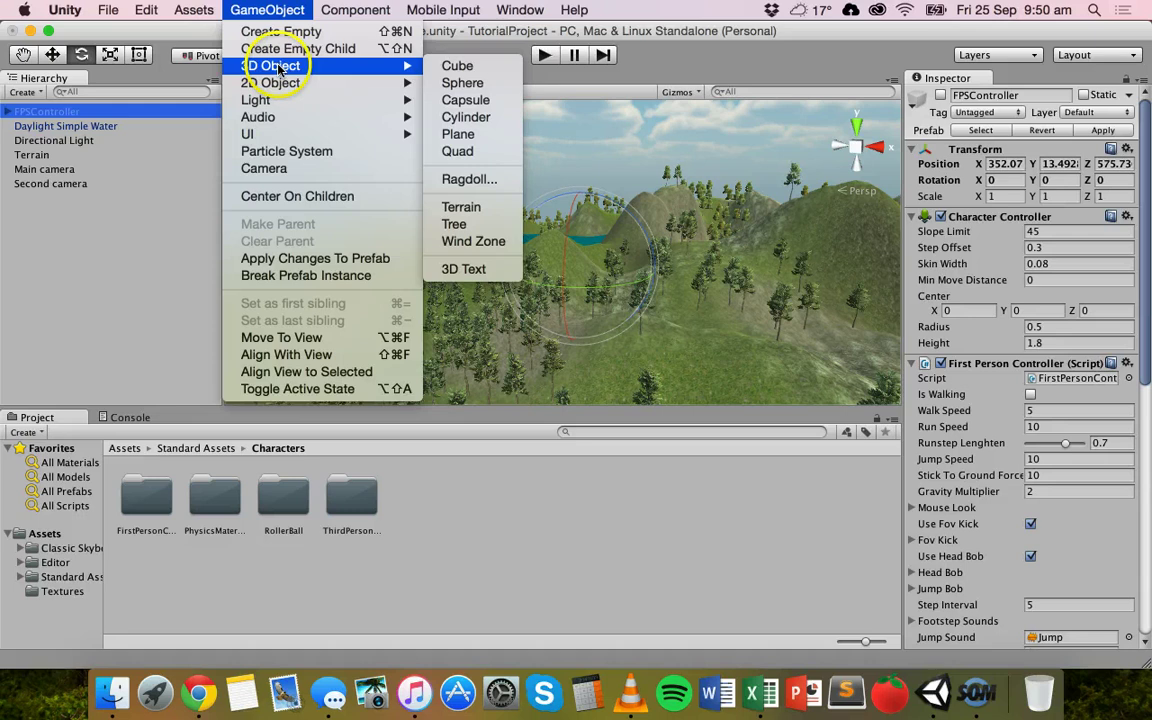
{"action": "left_click", "coordinate": [476, 93]}
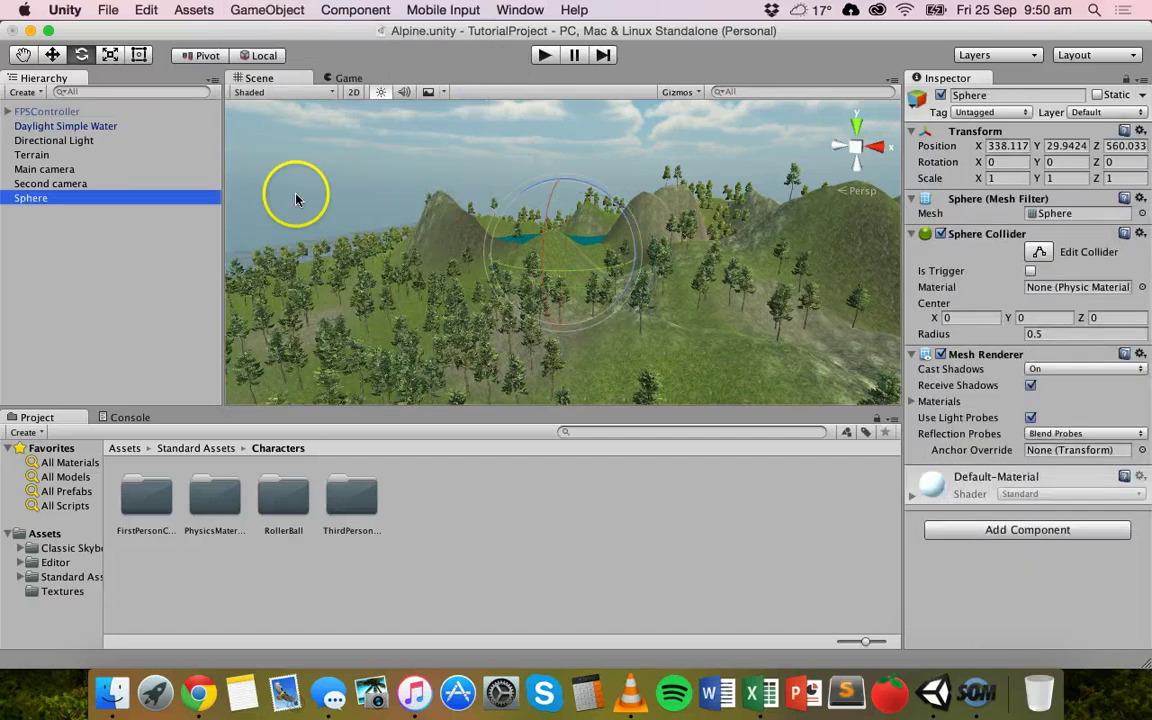
{"action": "double_click", "coordinate": [56, 200]}
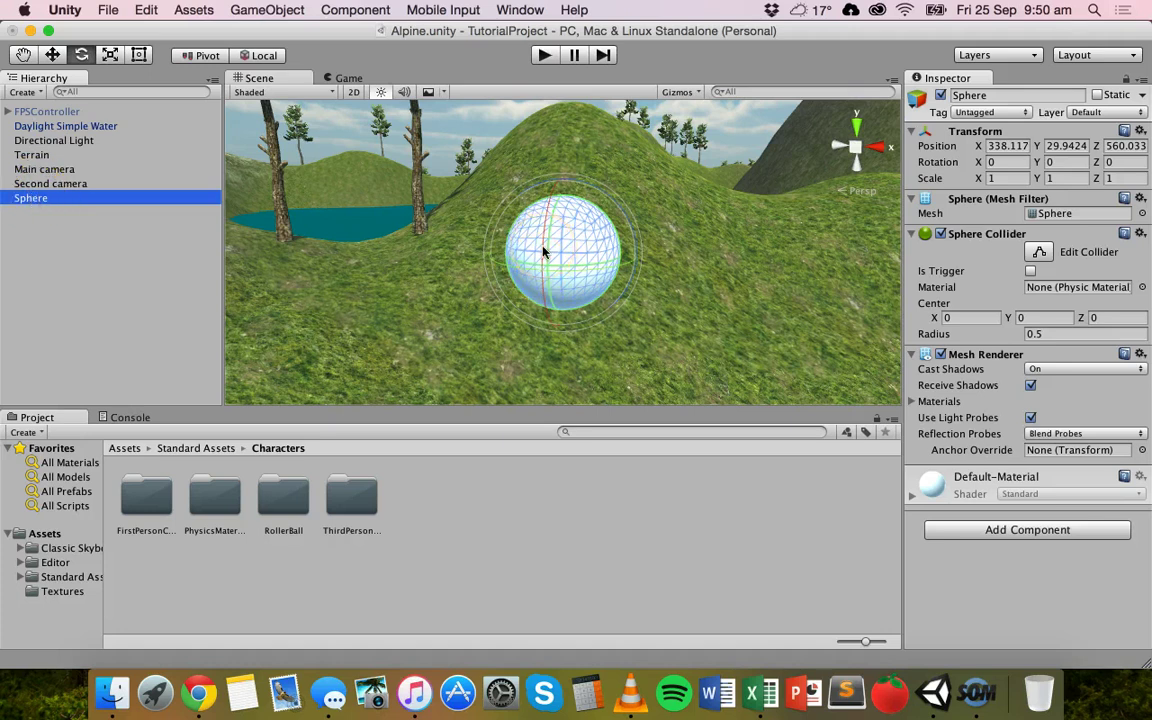
{"action": "left_click", "coordinate": [521, 212]}
Add a Camera component from the Rendering category to the sphere
{"action": "left_click", "coordinate": [998, 531]}
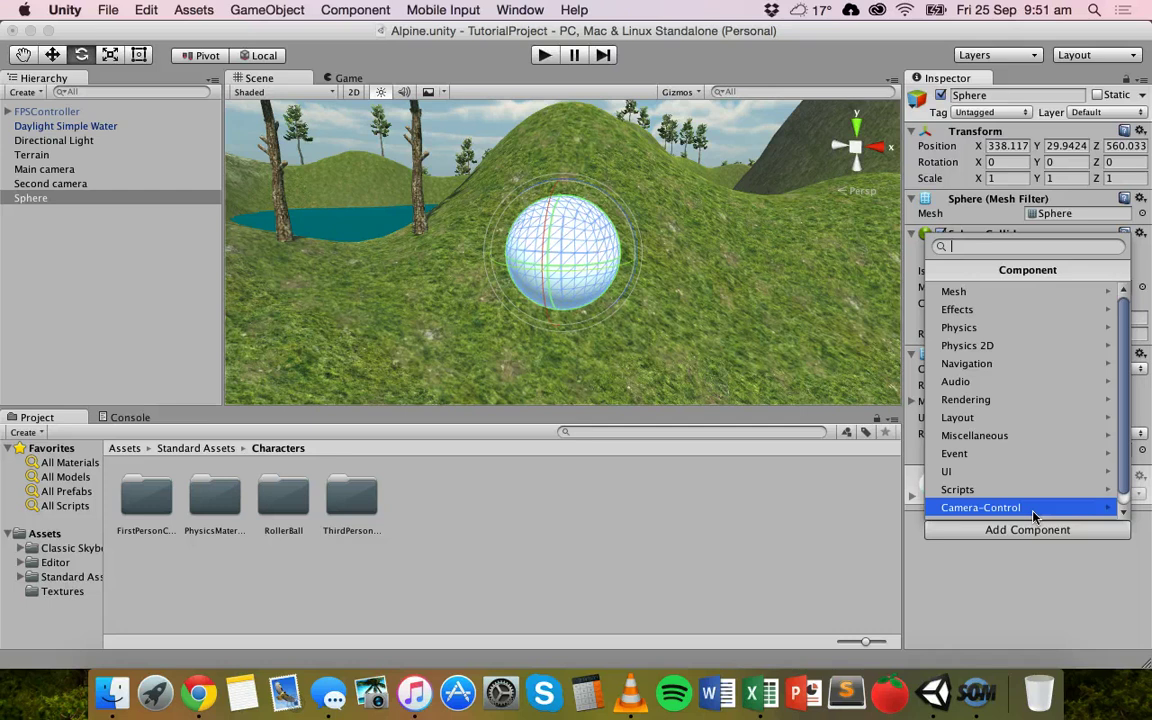
{"action": "left_click", "coordinate": [1007, 400]}
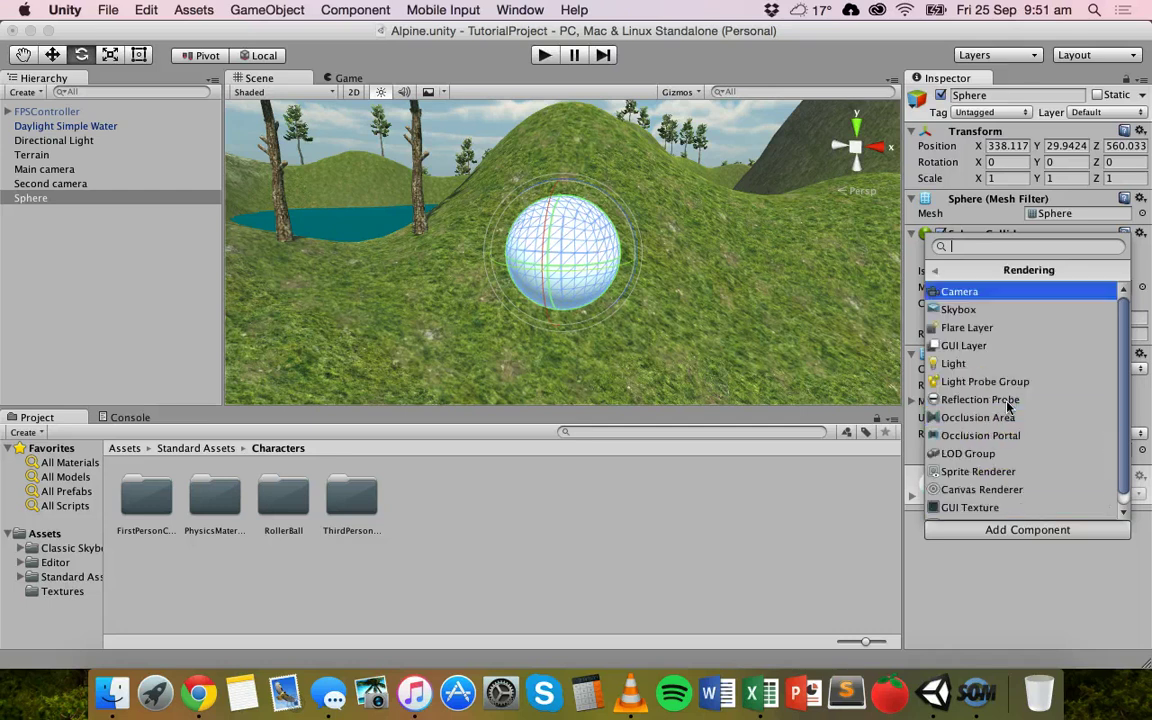
{"action": "left_click", "coordinate": [962, 293]}
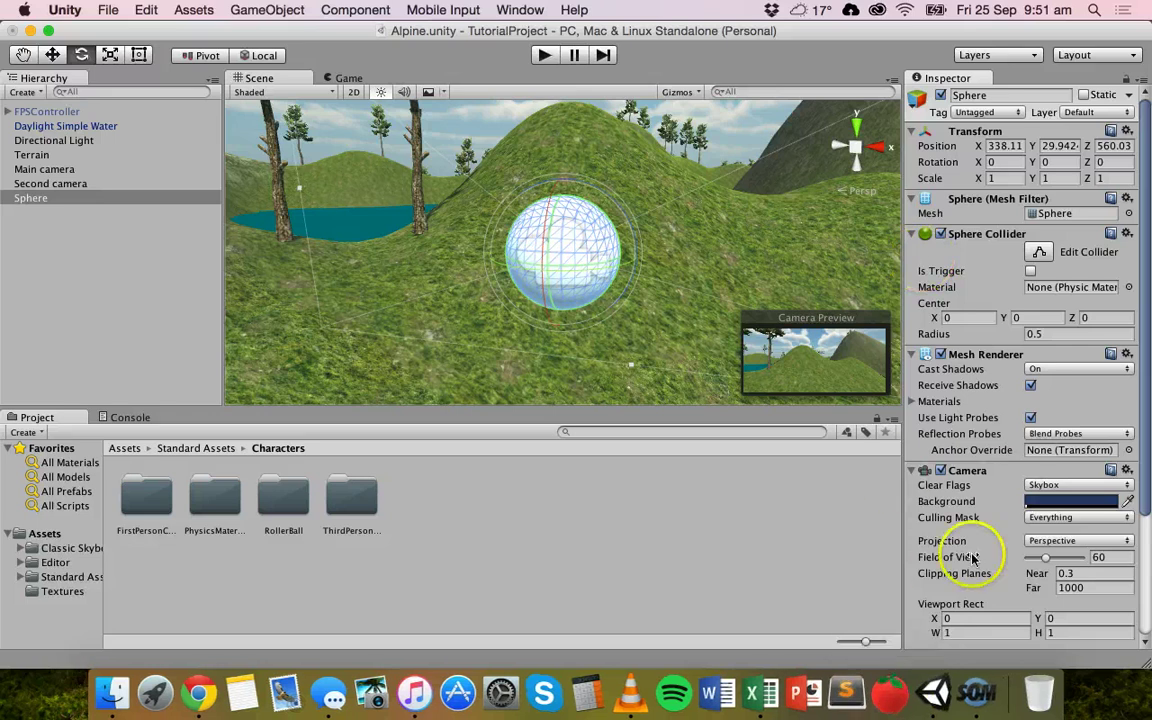
{"action": "scroll", "coordinate": [986, 498], "scroll_direction": "down", "scroll_amount": 5}
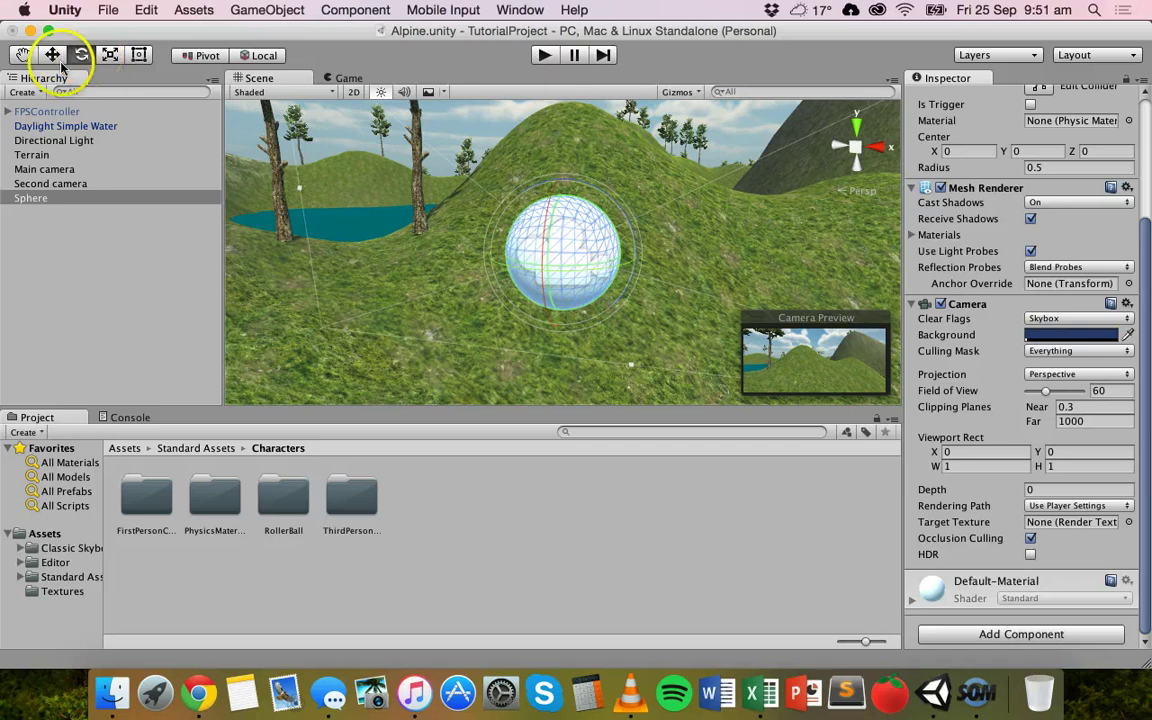
Rotate the sphere about its Y axis to about -27° and move it to about X 338.2, Y 29.7, Z 560.1
{"action": "left_click_drag", "start_coordinate": [472, 246], "coordinate": [826, 295]}
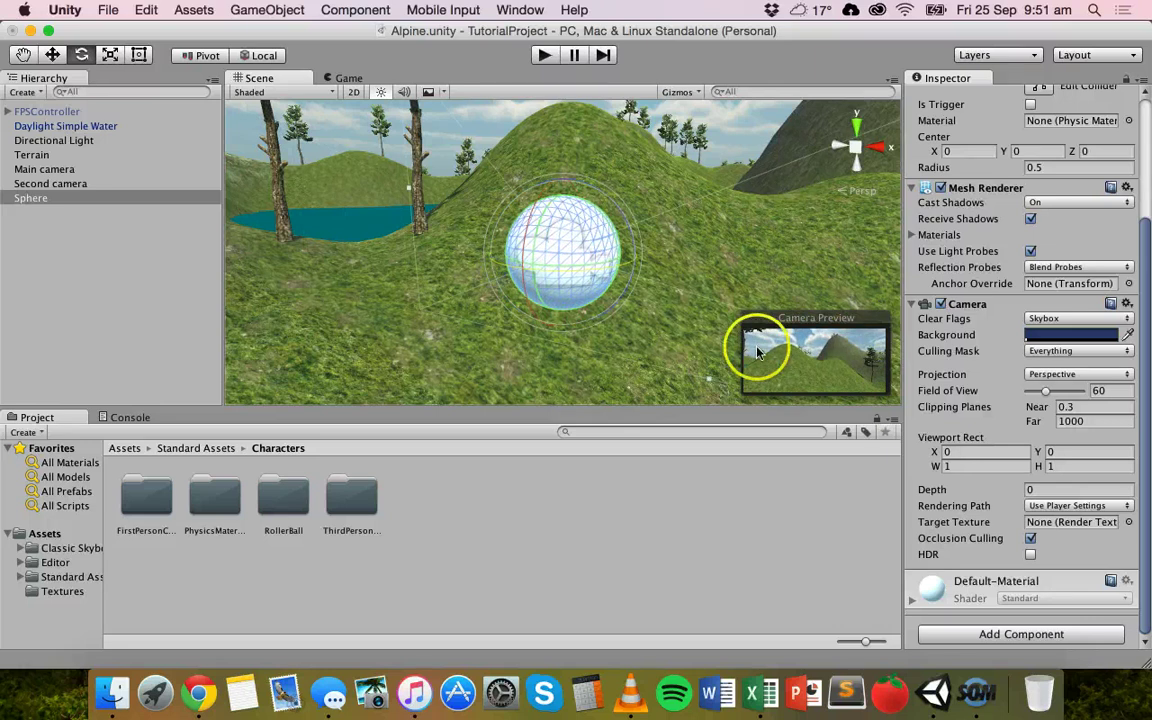
{"action": "left_click_drag", "start_coordinate": [757, 352], "coordinate": [658, 252]}
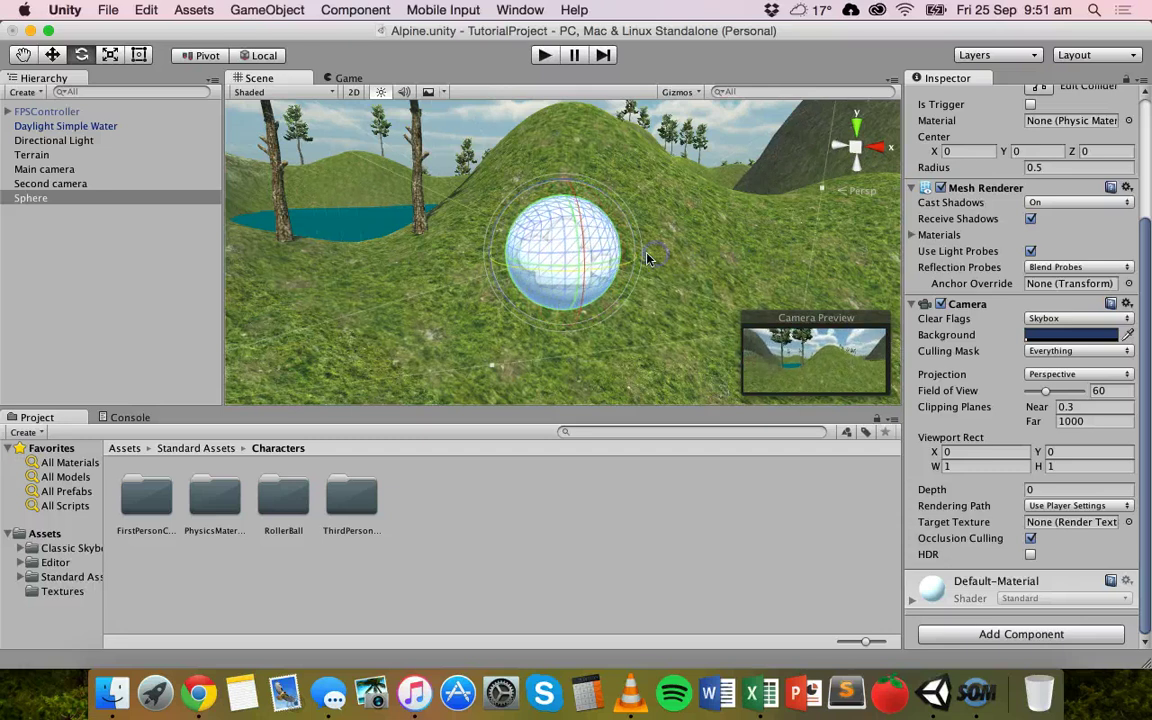
{"action": "left_click", "coordinate": [52, 55]}
{"action": "mouse_move", "coordinate": [552, 182]}
{"action": "left_mouse_down"}
{"action": "mouse_move", "coordinate": [565, 133]}
{"action": "mouse_move", "coordinate": [562, 280]}
{"action": "mouse_move", "coordinate": [558, 206]}
{"action": "left_mouse_up"}
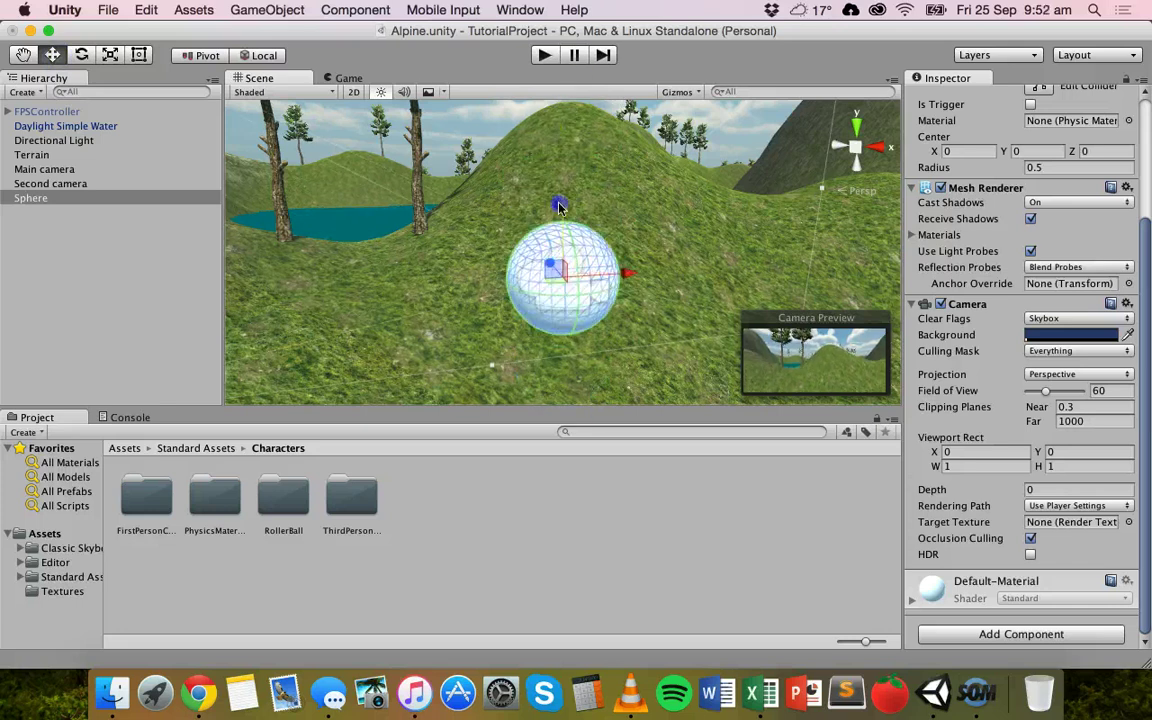
{"action": "left_click_drag", "start_coordinate": [630, 275], "coordinate": [546, 323]}
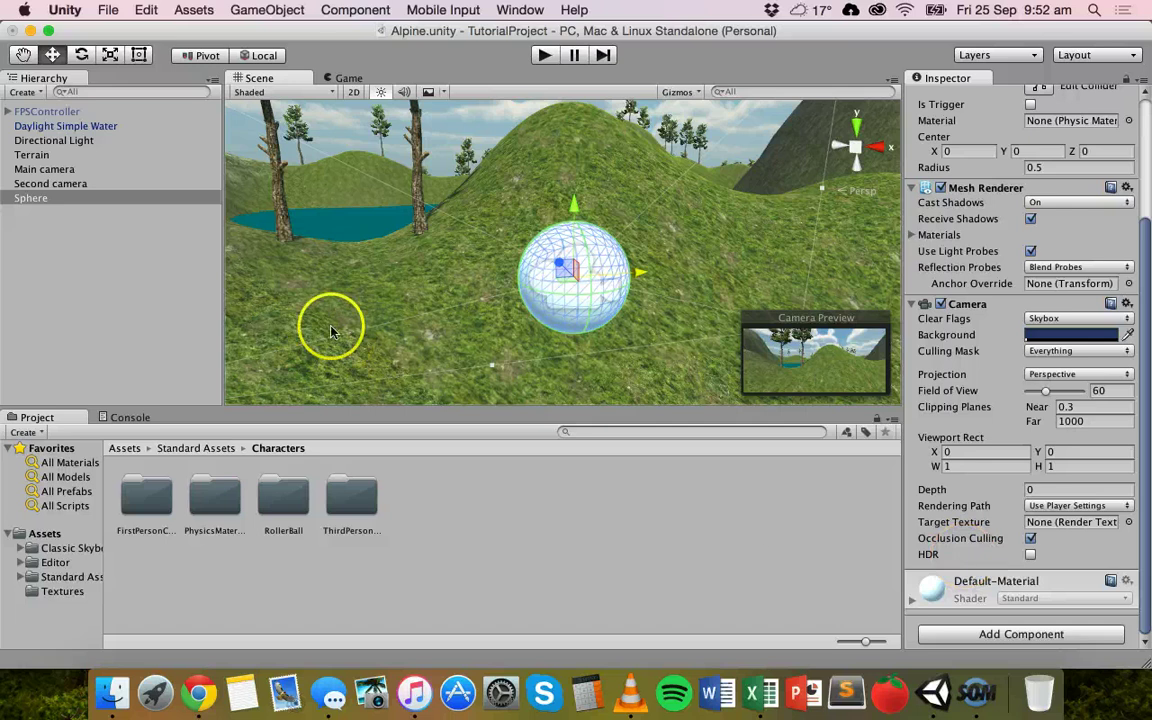
Compare the second camera's components with the main camera's and enable the second camera's Audio Listener
{"action": "left_click", "coordinate": [45, 180]}
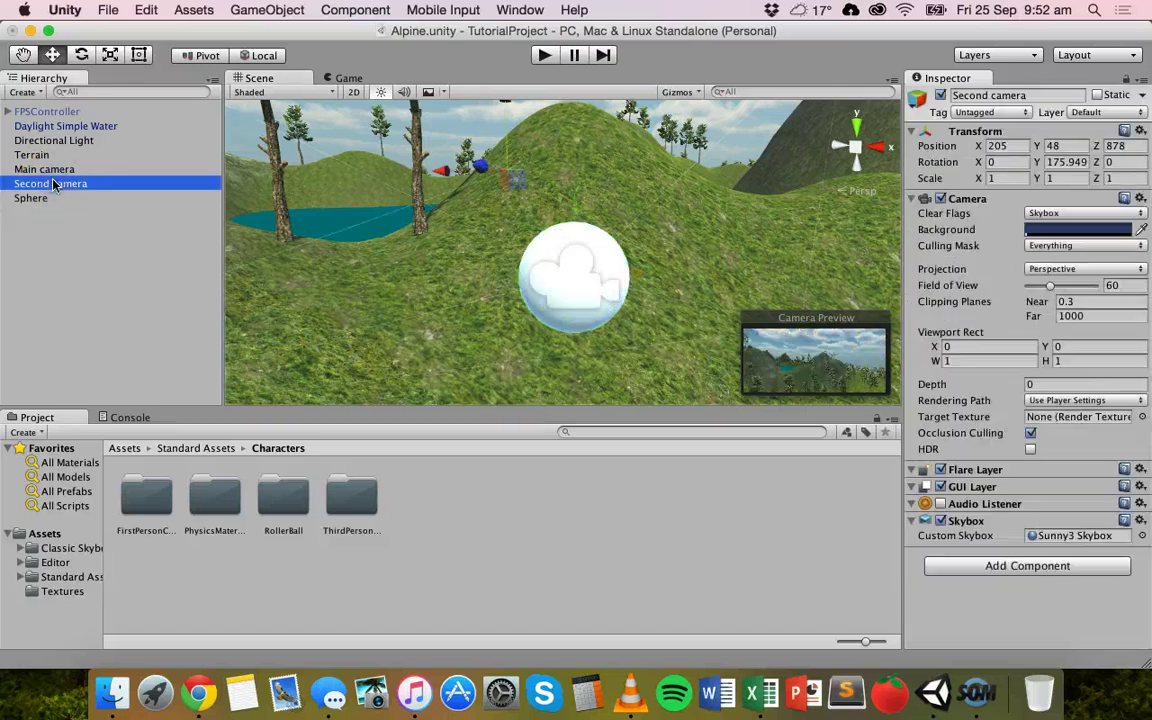
{"action": "left_click", "coordinate": [112, 188]}
{"action": "left_click", "coordinate": [221, 302]}
{"action": "left_click", "coordinate": [44, 169]}
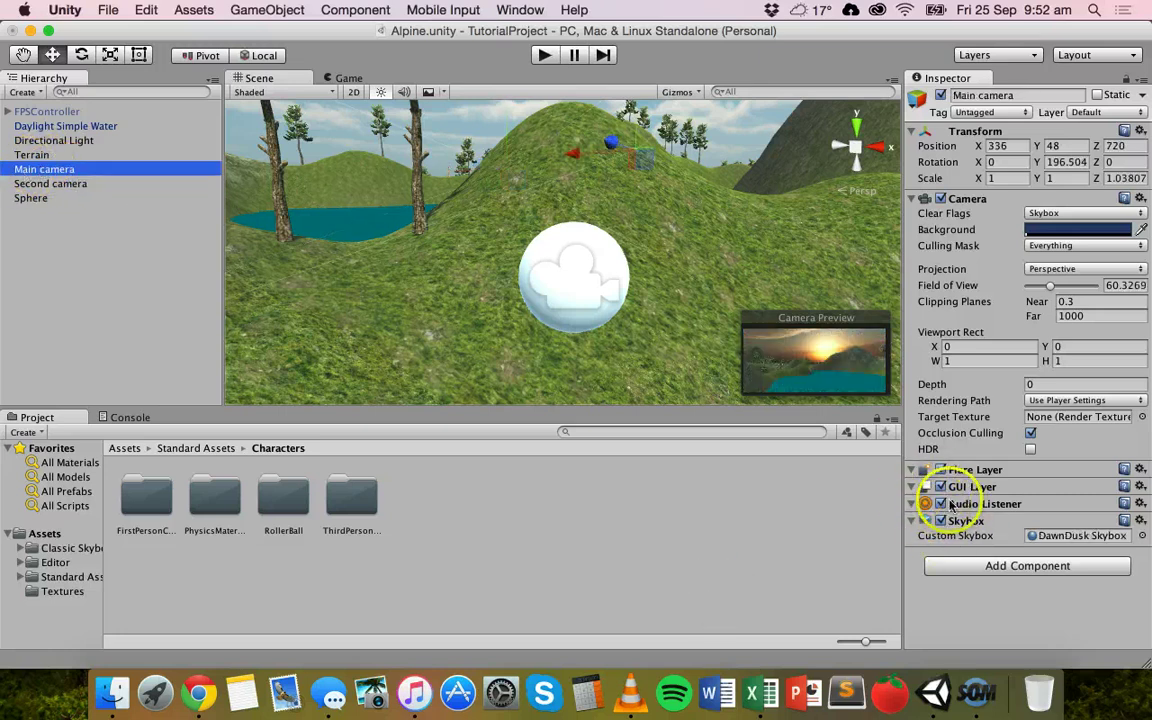
{"action": "left_click", "coordinate": [72, 184]}
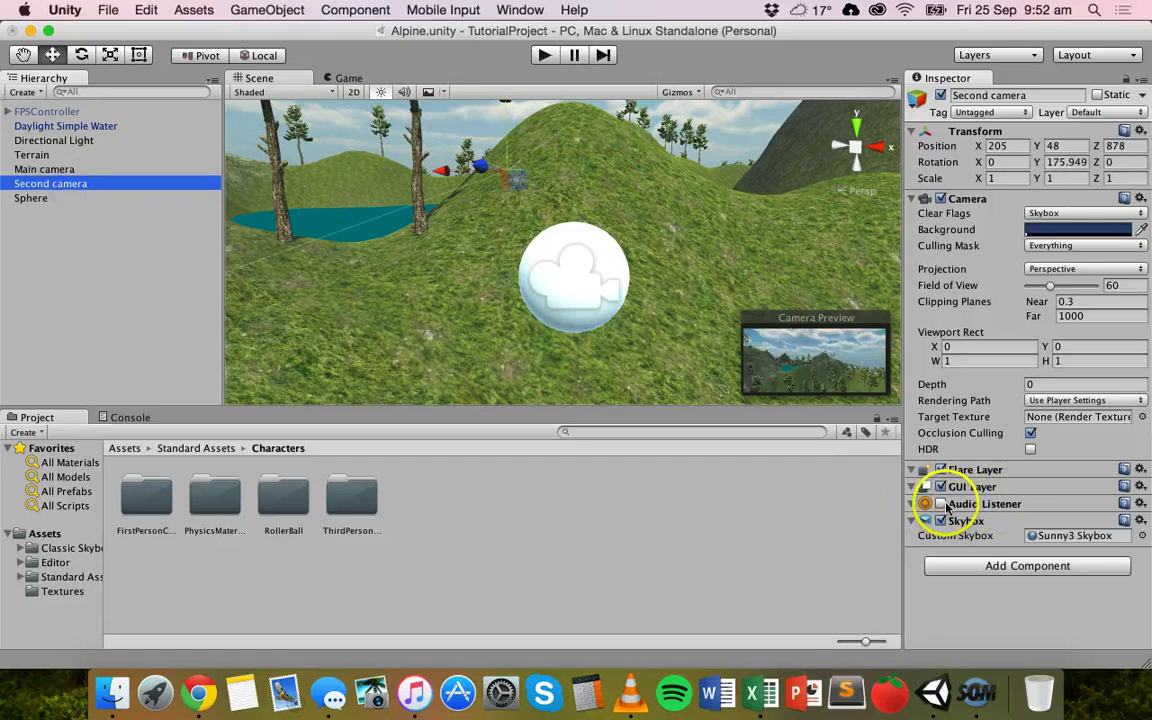
{"action": "left_click", "coordinate": [940, 504]}
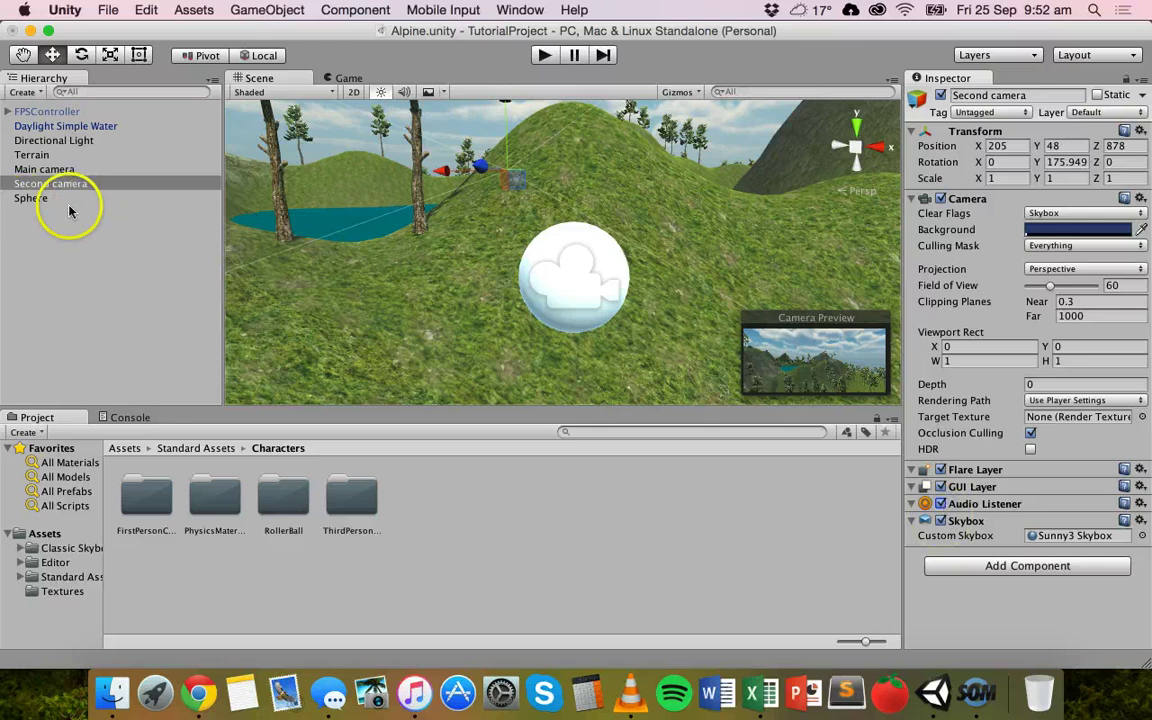
Review the components of the sphere and both cameras, run the scene in play mode, and stop it
{"action": "left_click", "coordinate": [38, 199]}
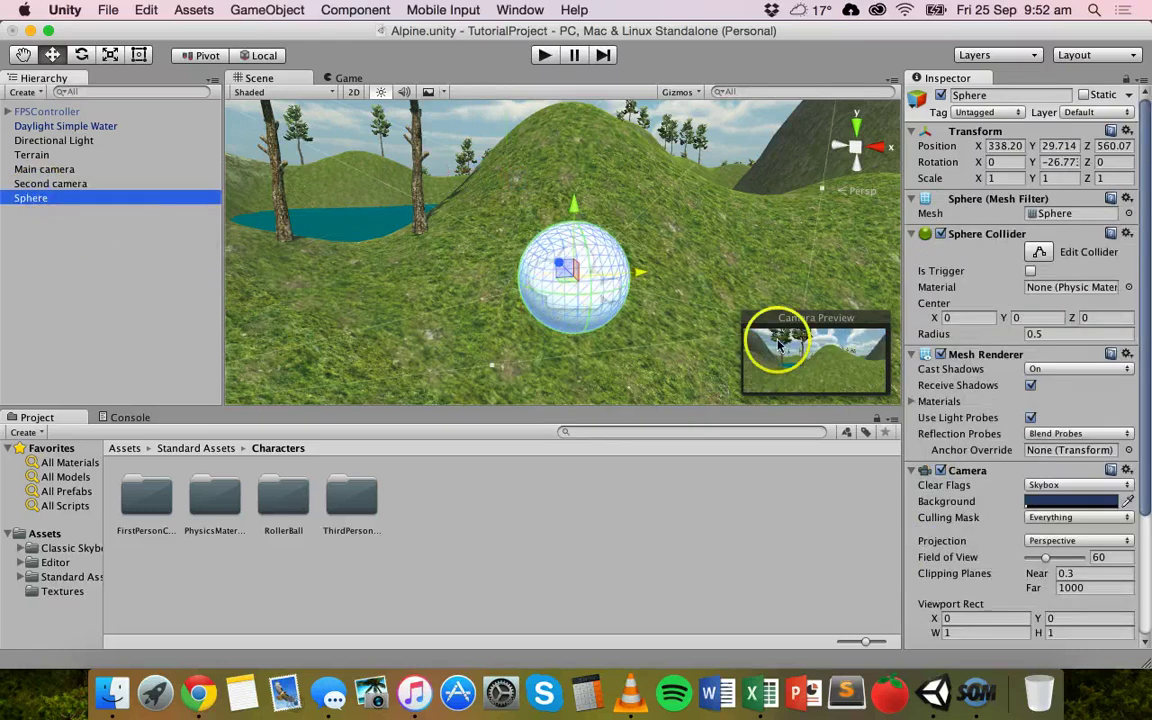
{"action": "scroll", "coordinate": [1015, 412], "scroll_direction": "down", "scroll_amount": 5}
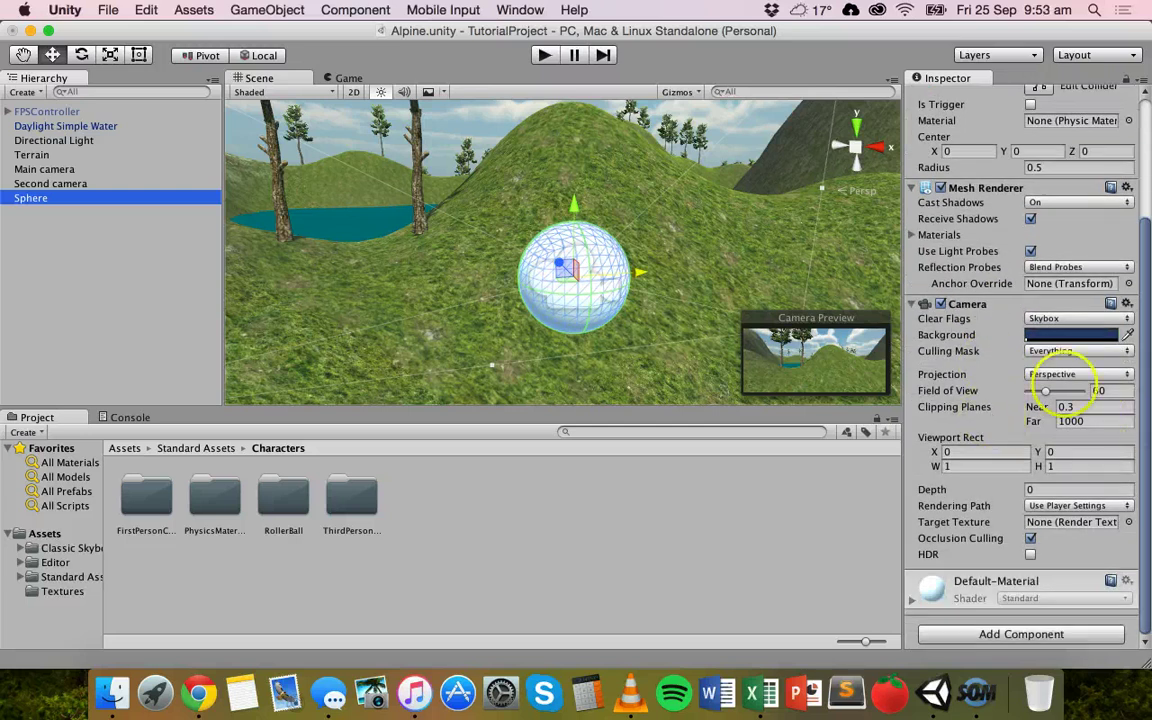
{"action": "scroll", "coordinate": [977, 334], "scroll_direction": "up", "scroll_amount": 5}
{"action": "left_click", "coordinate": [44, 169]}
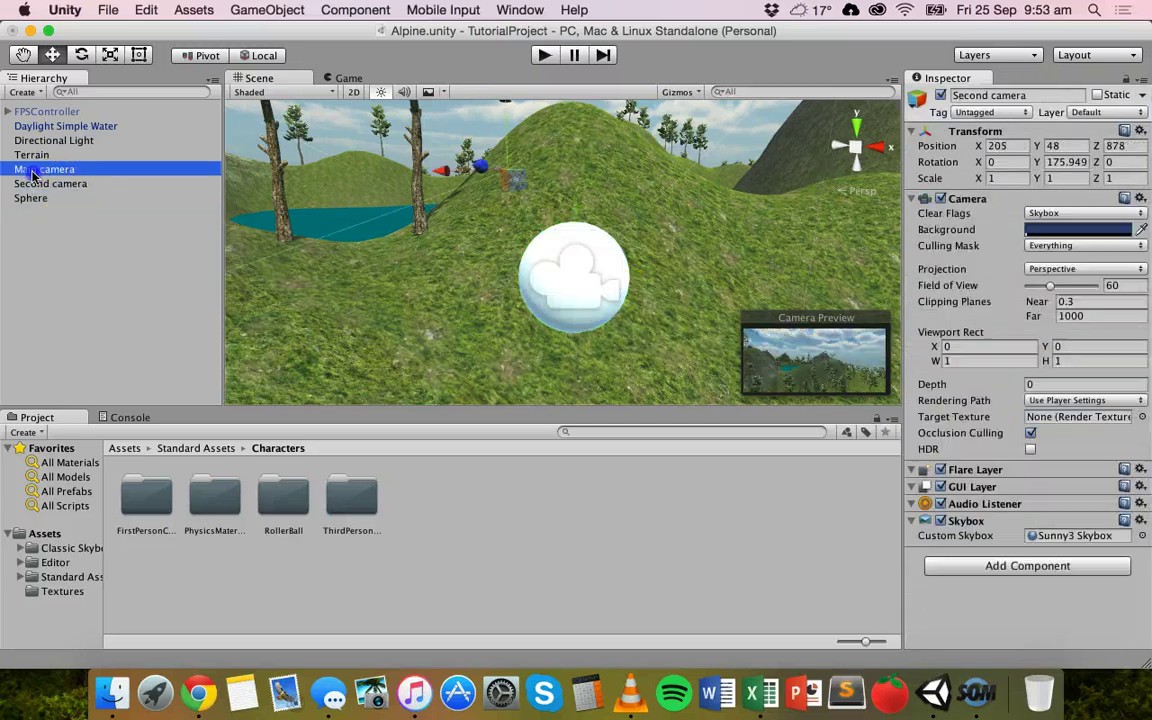
{"action": "left_click", "coordinate": [77, 183]}
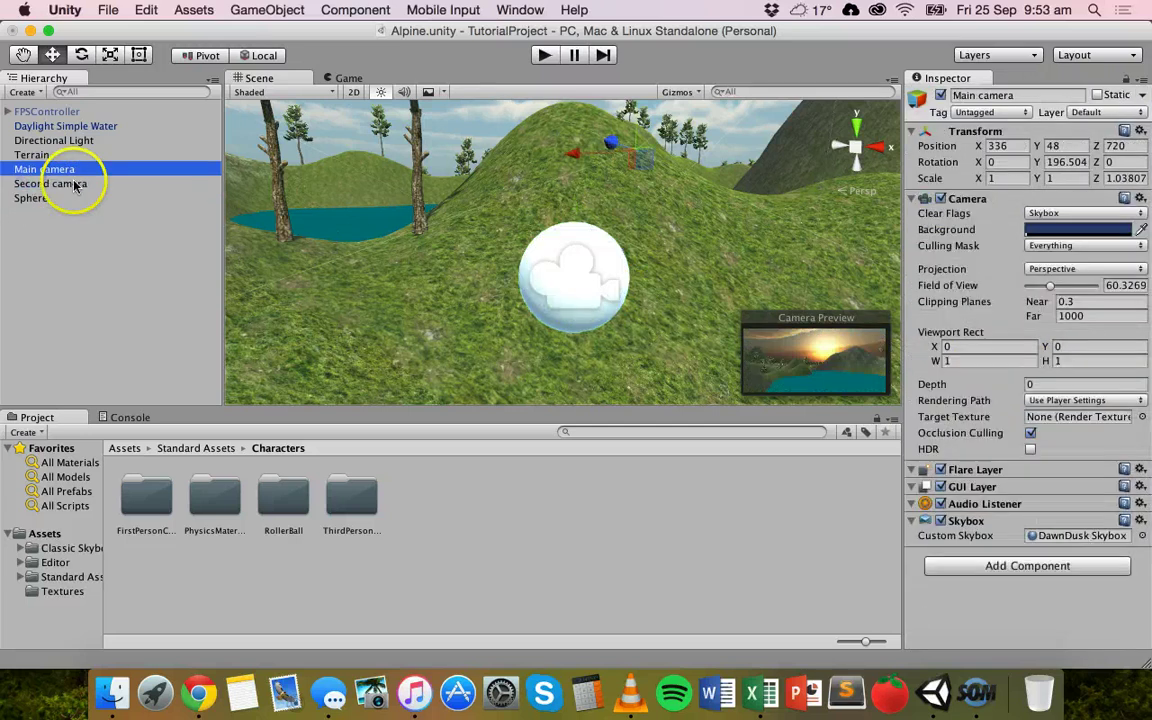
{"action": "left_click", "coordinate": [543, 55]}
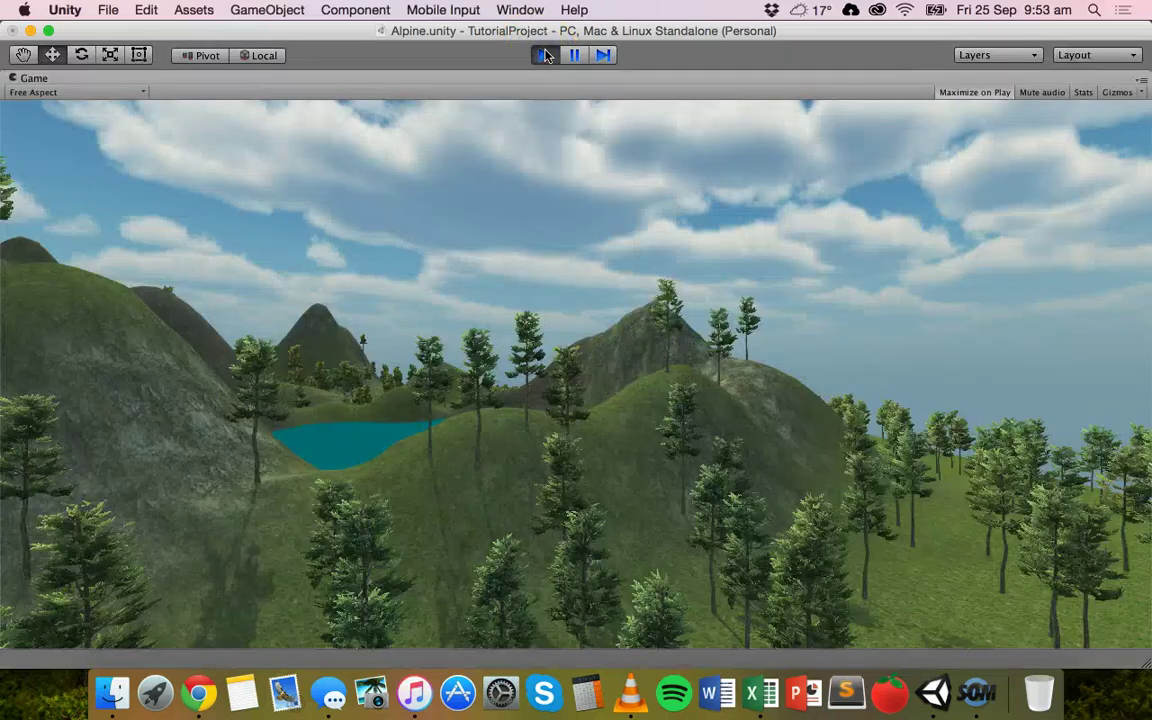
{"action": "left_click", "coordinate": [545, 55]}
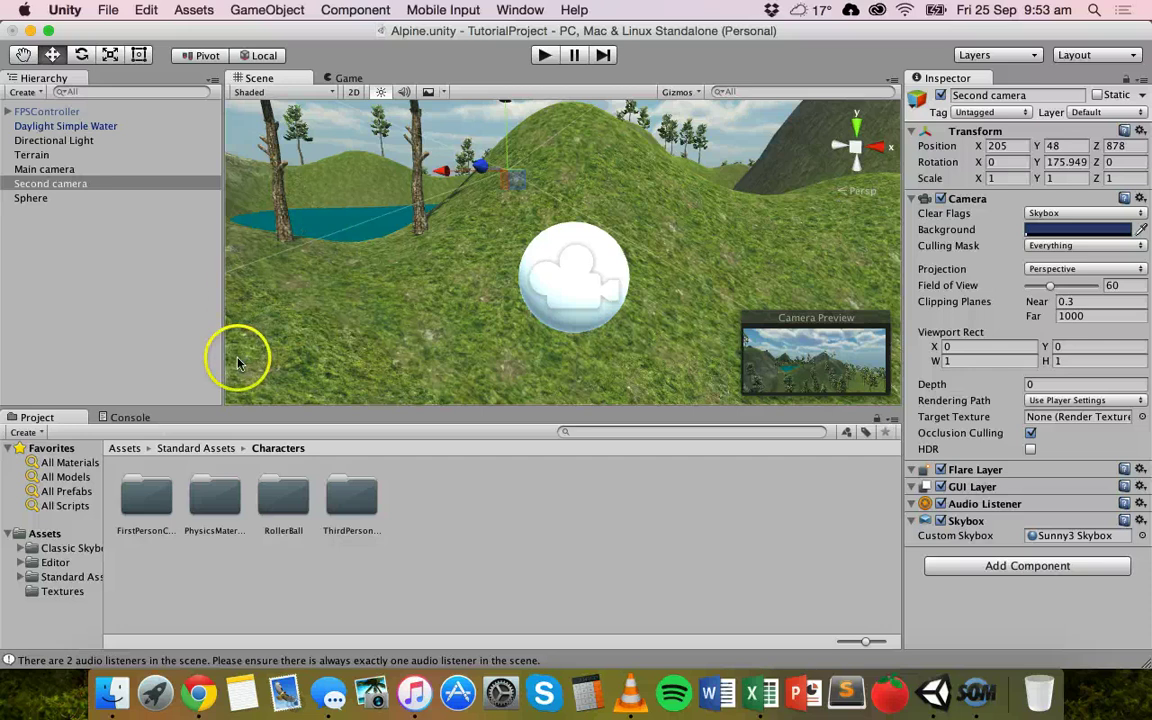
Disable the Audio Listener on the second camera, clear the console messages, and return to the project assets
{"action": "left_click", "coordinate": [55, 170]}
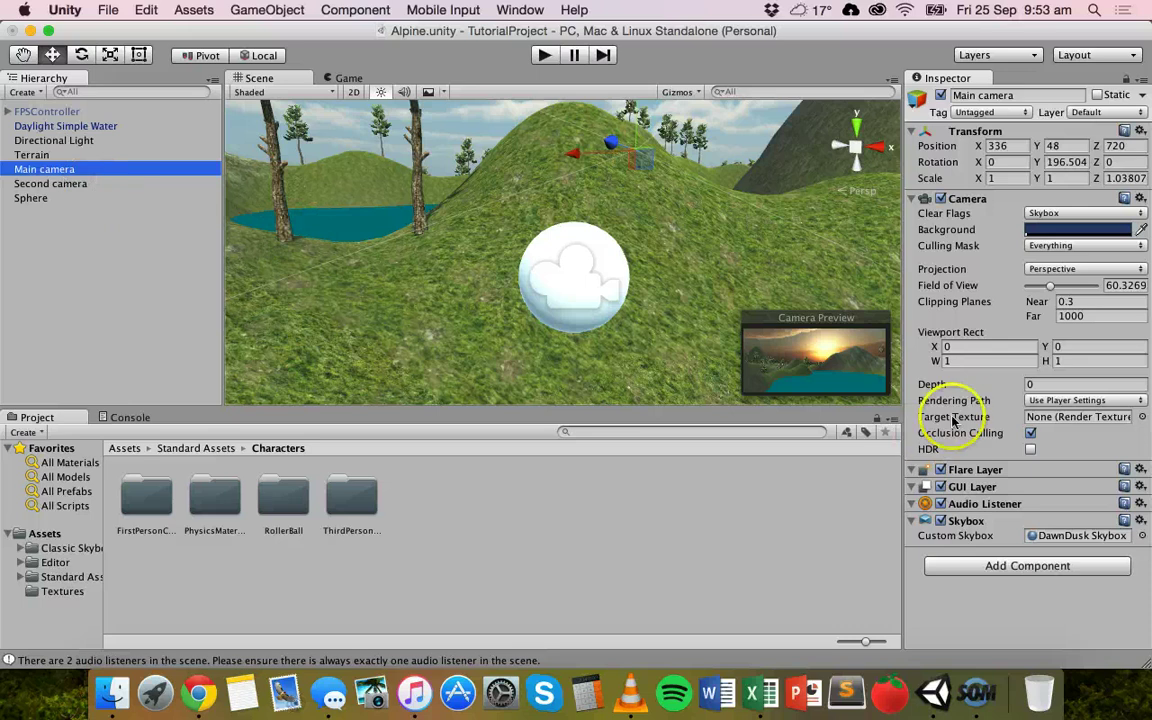
{"action": "left_click", "coordinate": [50, 184]}
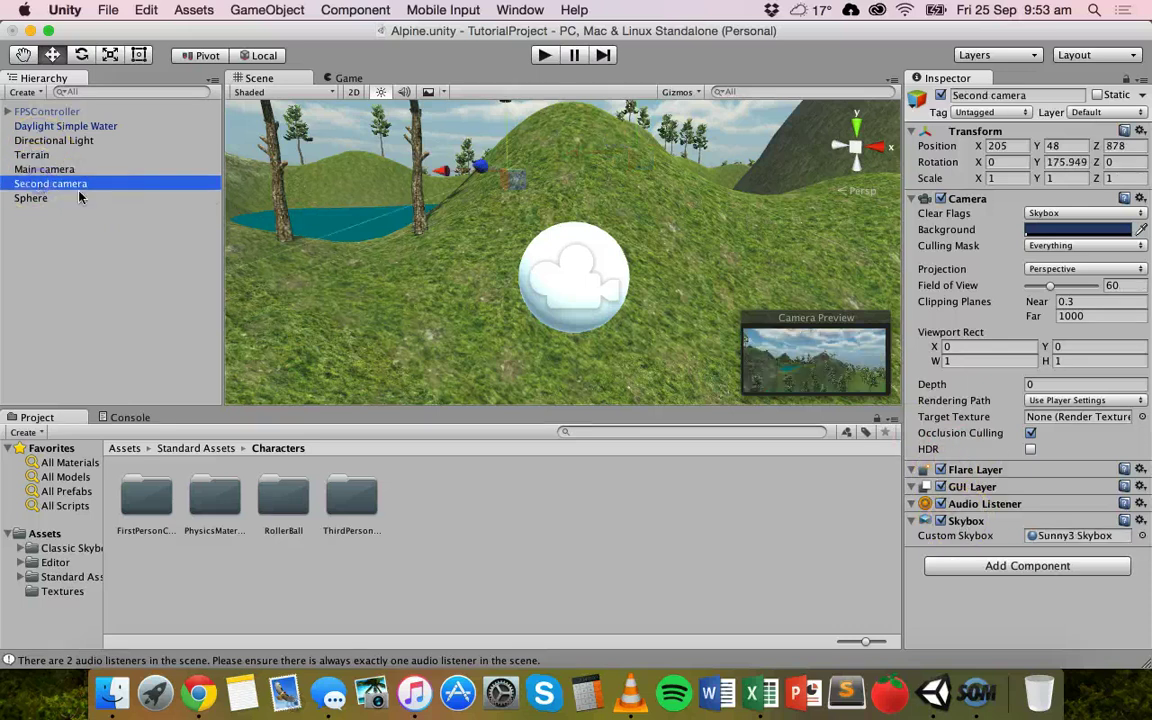
{"action": "left_click", "coordinate": [940, 504]}
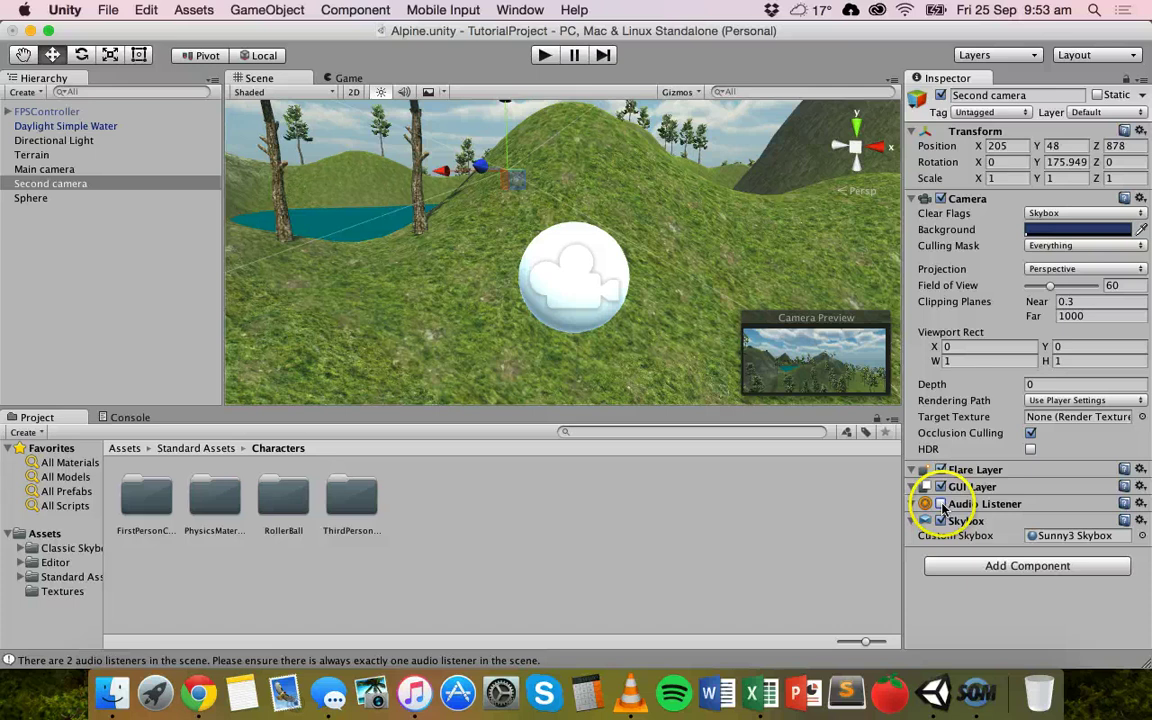
{"action": "left_click", "coordinate": [112, 419]}
{"action": "left_click", "coordinate": [22, 432]}
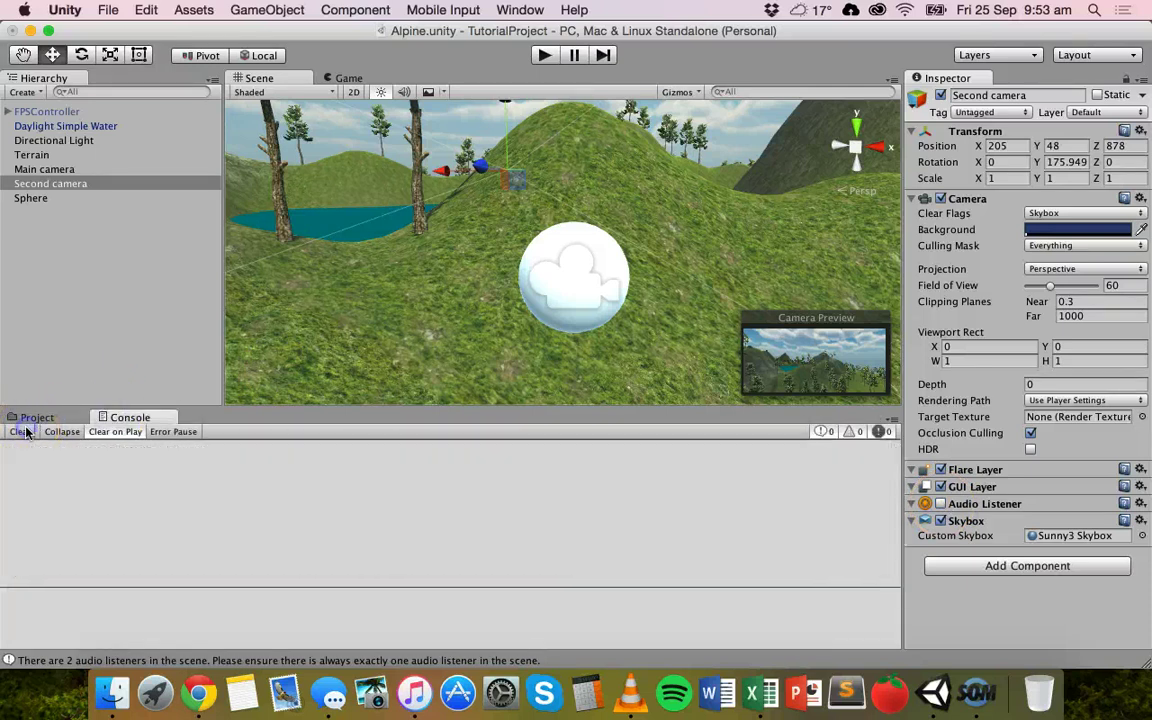
{"action": "left_click", "coordinate": [37, 417]}
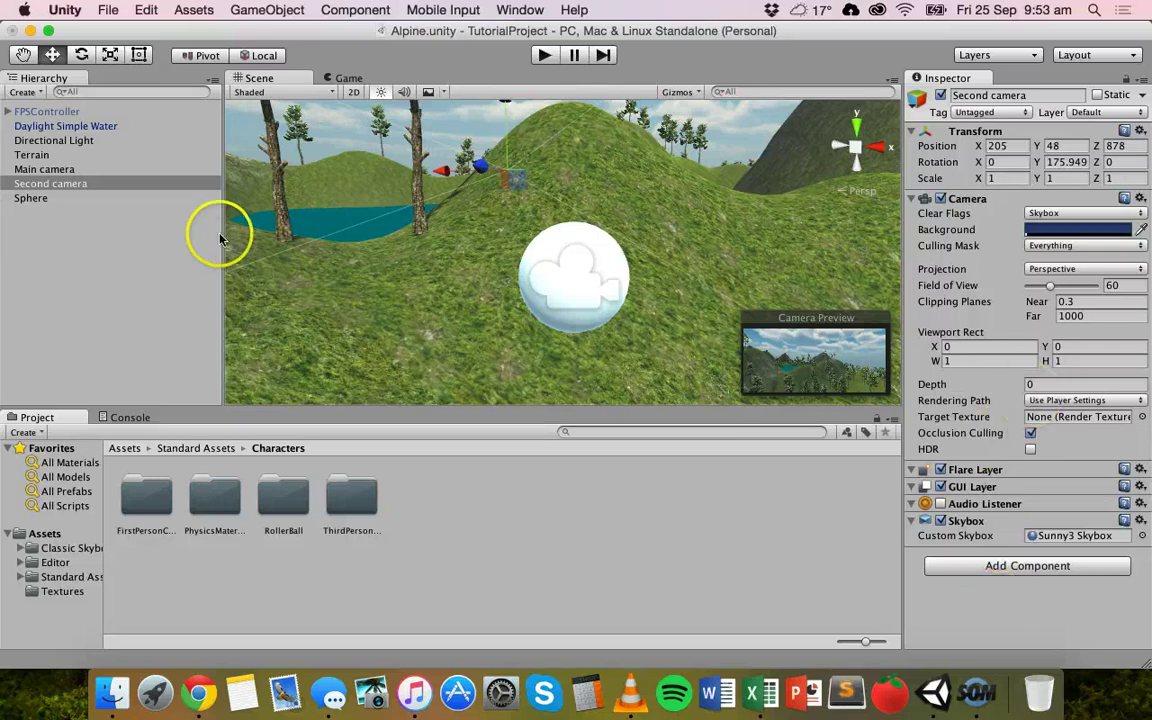
Preview the sphere, second camera and main camera views, and play-test the scene to check which camera is rendered
{"action": "left_click", "coordinate": [44, 200]}
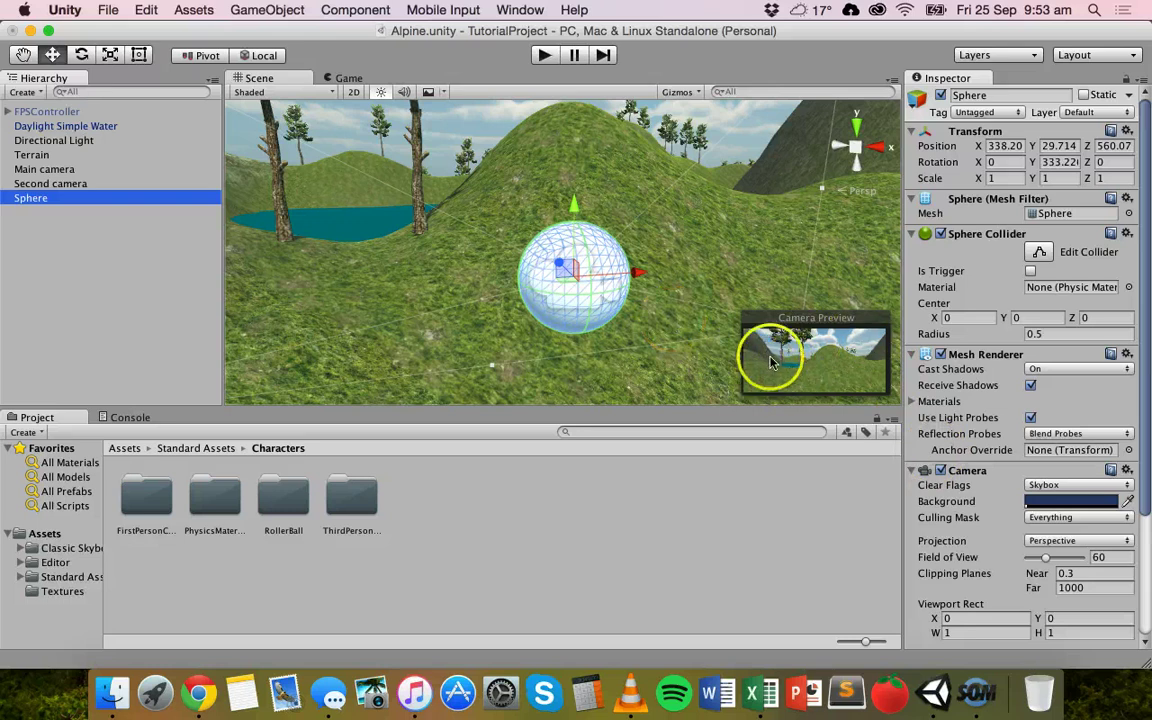
{"action": "left_click", "coordinate": [44, 184]}
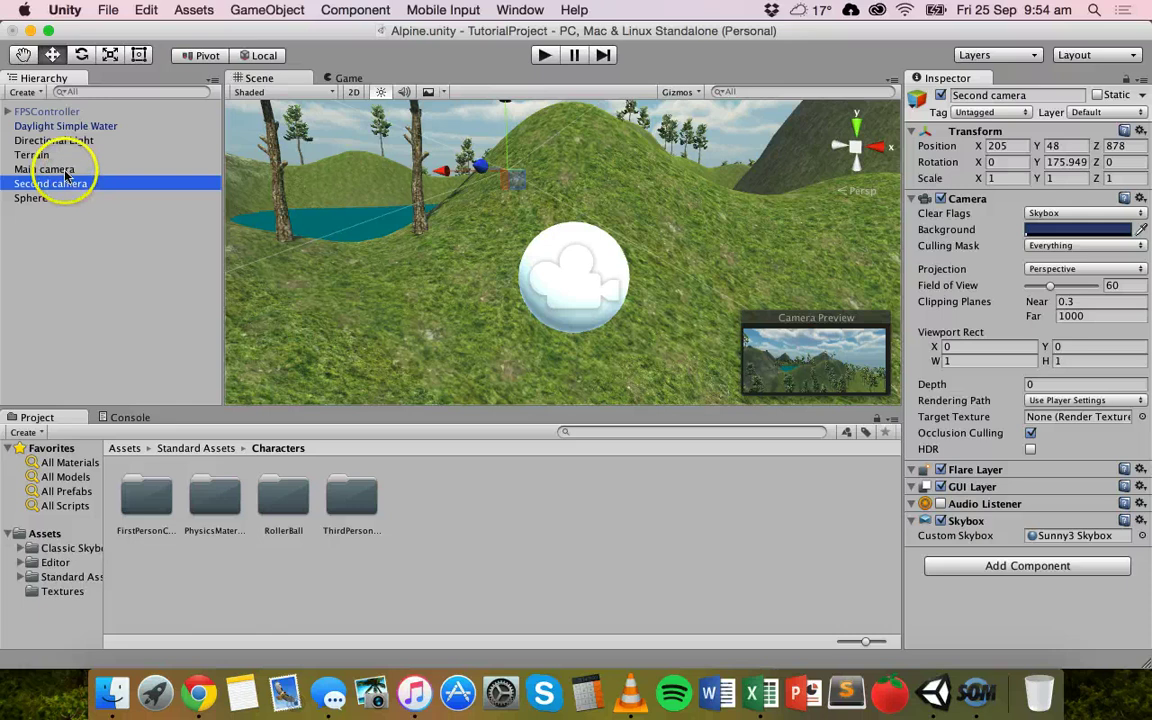
{"action": "left_click", "coordinate": [64, 171]}
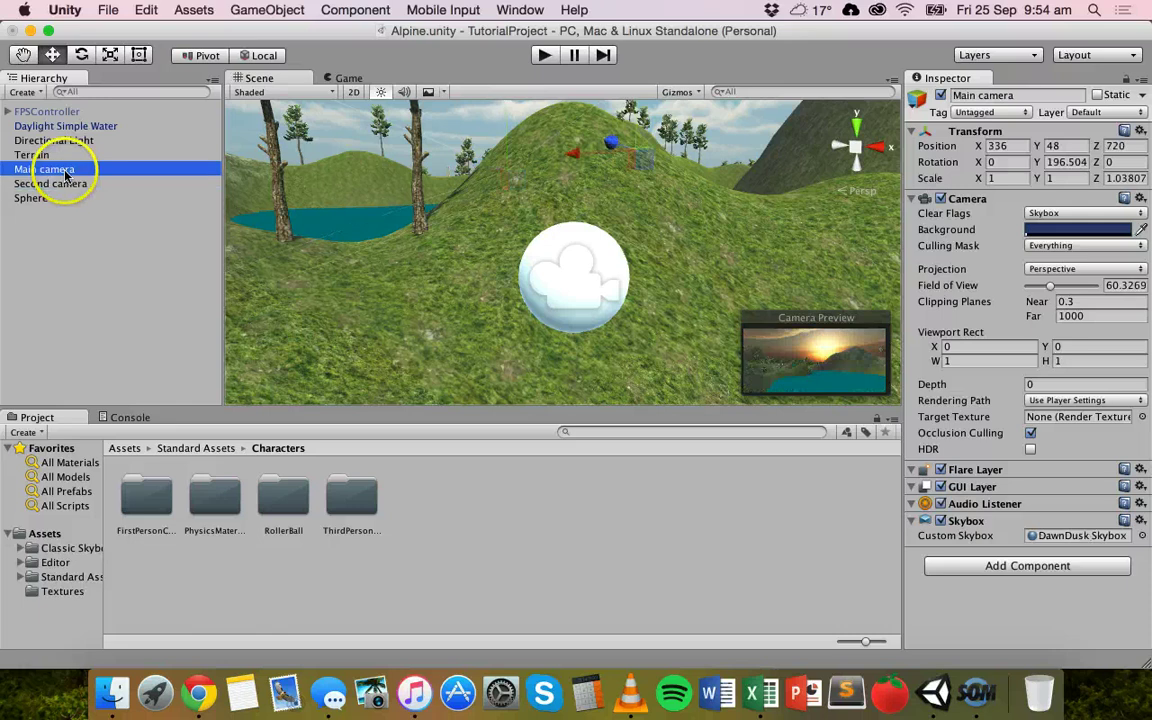
{"action": "left_click", "coordinate": [543, 56]}
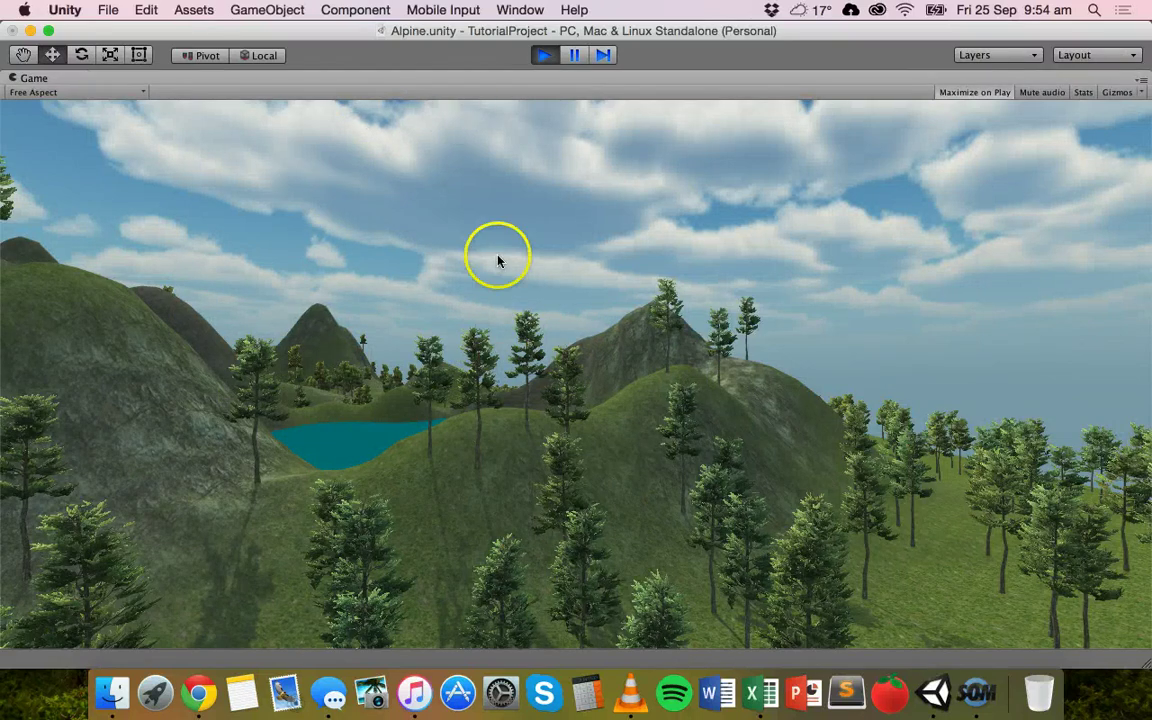
{"action": "left_click", "coordinate": [541, 56]}
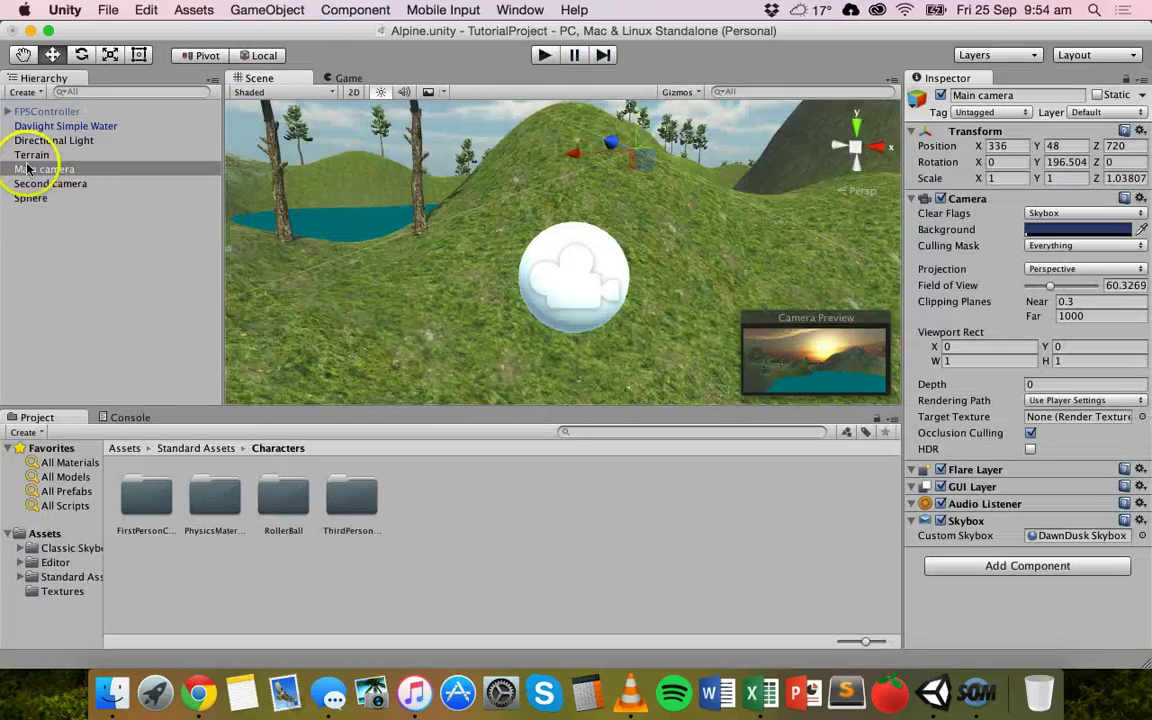
Compare the settings and preview images of the main camera and the second camera
{"action": "left_click", "coordinate": [30, 169]}
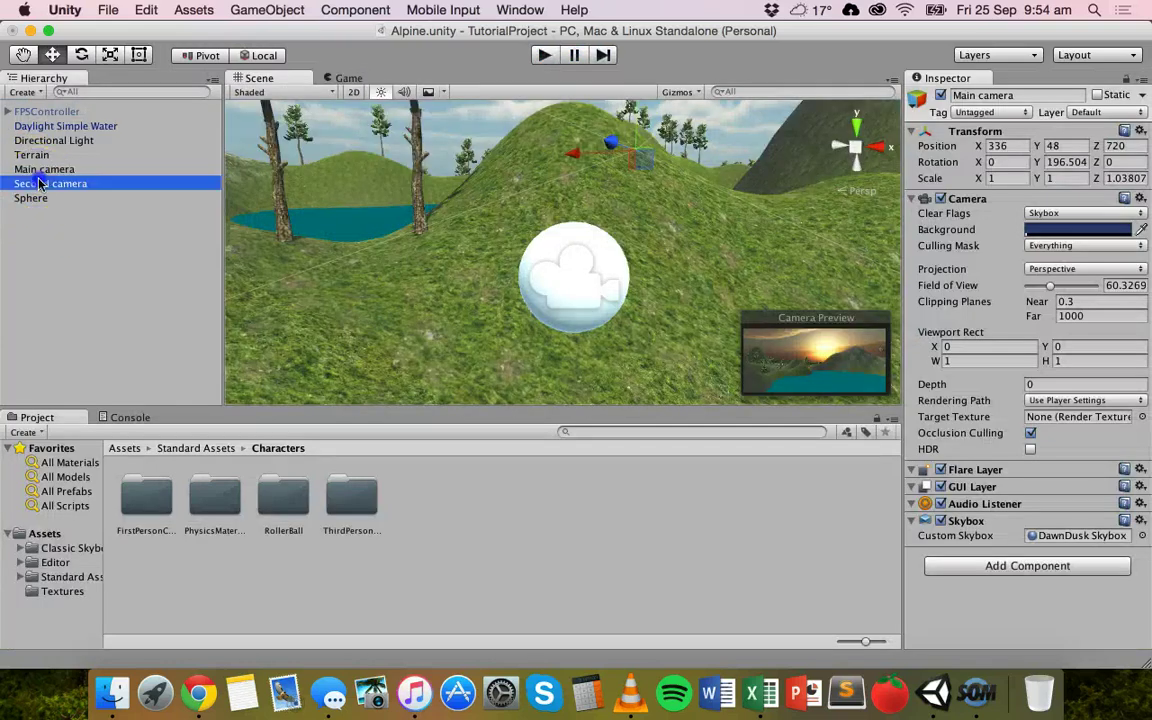
{"action": "left_click", "coordinate": [40, 183]}
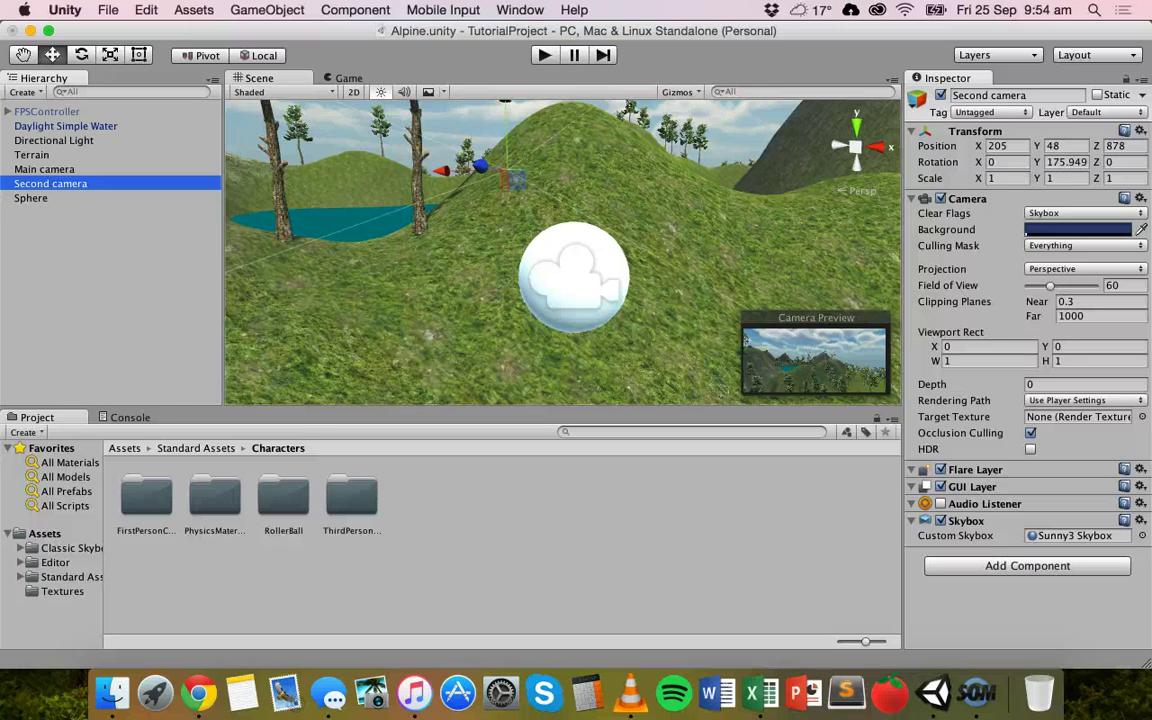
{"action": "left_click", "coordinate": [62, 170]}
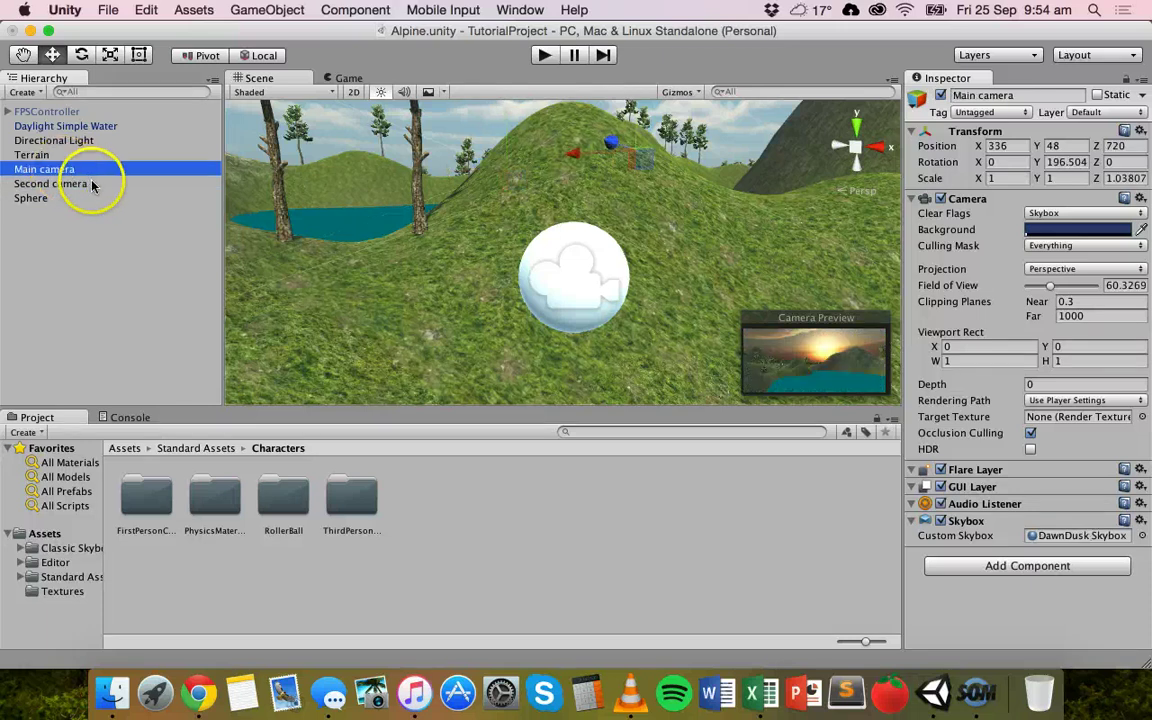
Compare the preview images and Depth settings of the main camera, the second camera and the sphere's camera
{"action": "left_click", "coordinate": [45, 183]}
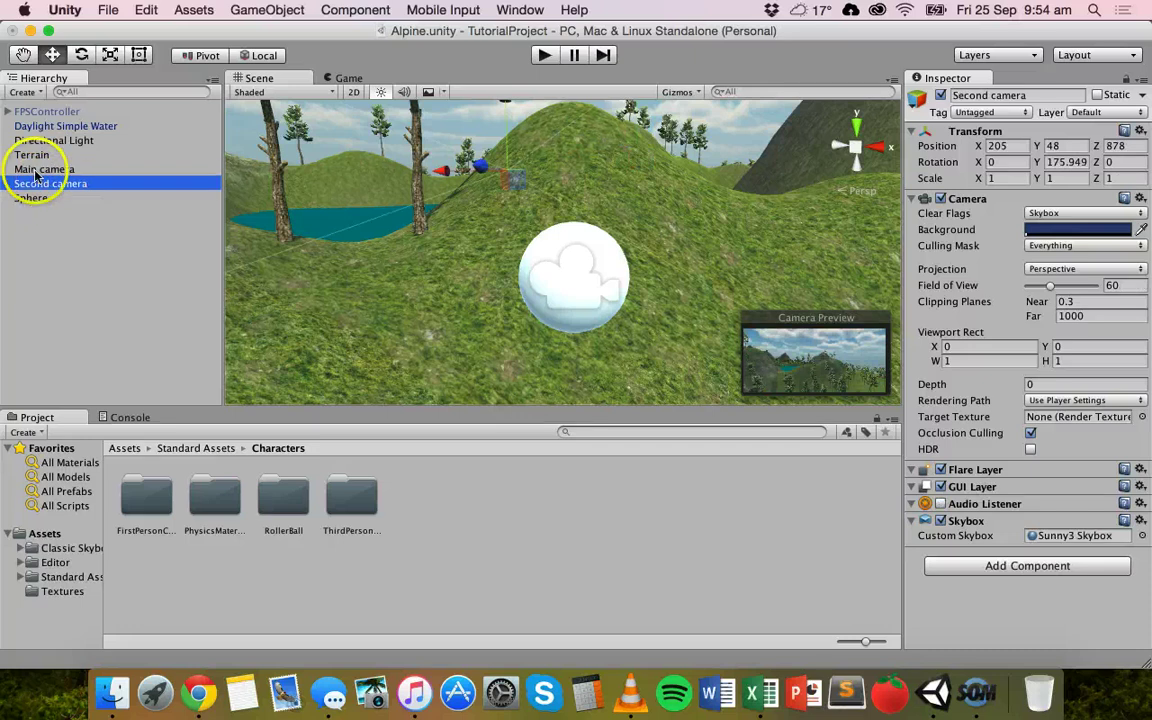
{"action": "left_click", "coordinate": [42, 169]}
{"action": "left_click", "coordinate": [57, 199]}
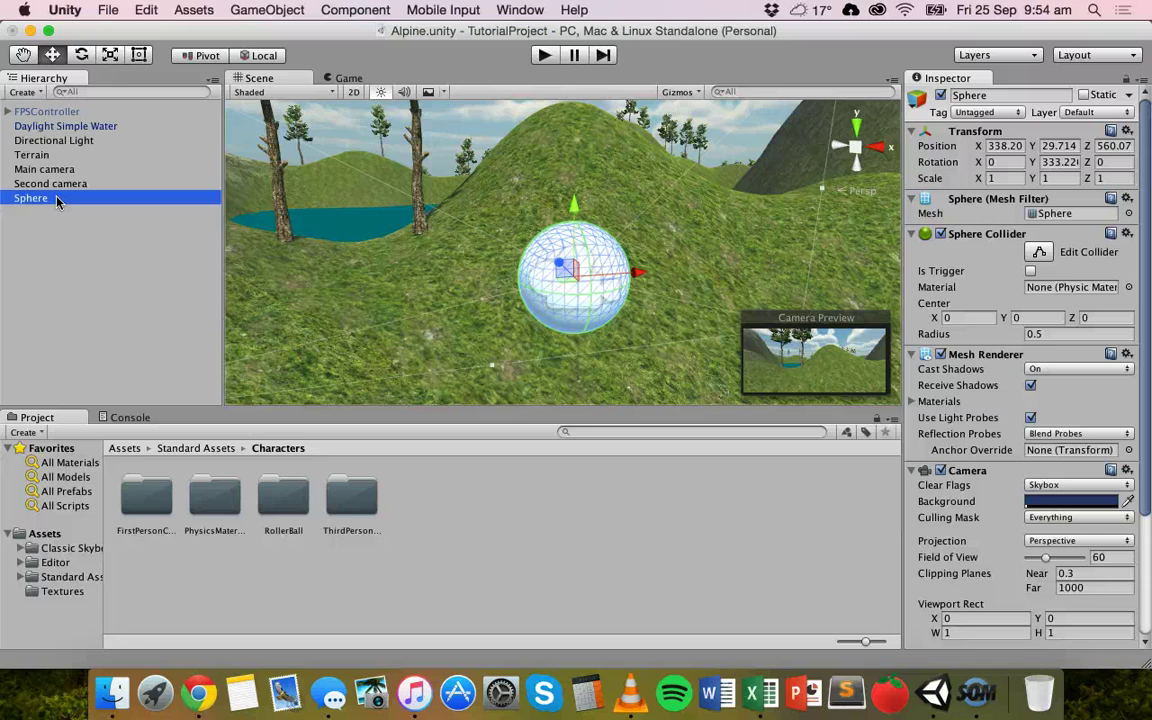
{"action": "left_click", "coordinate": [126, 201]}
{"action": "left_click", "coordinate": [77, 184]}
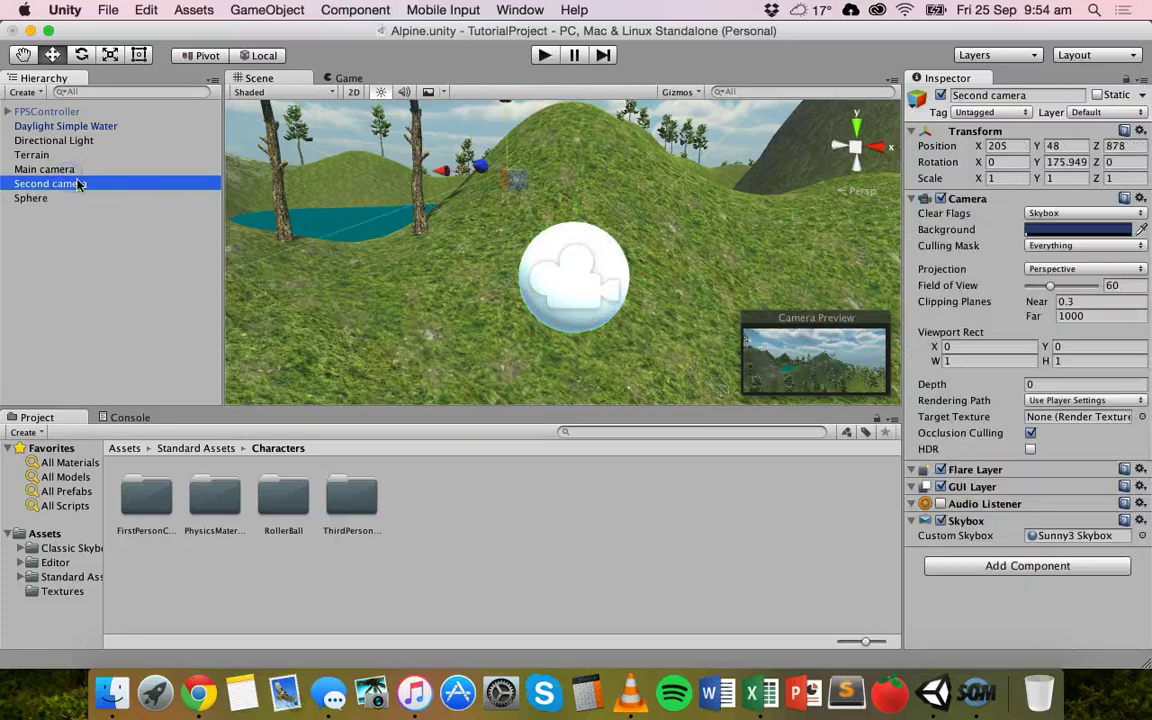
{"action": "left_click", "coordinate": [54, 170]}
{"action": "left_click", "coordinate": [82, 185]}
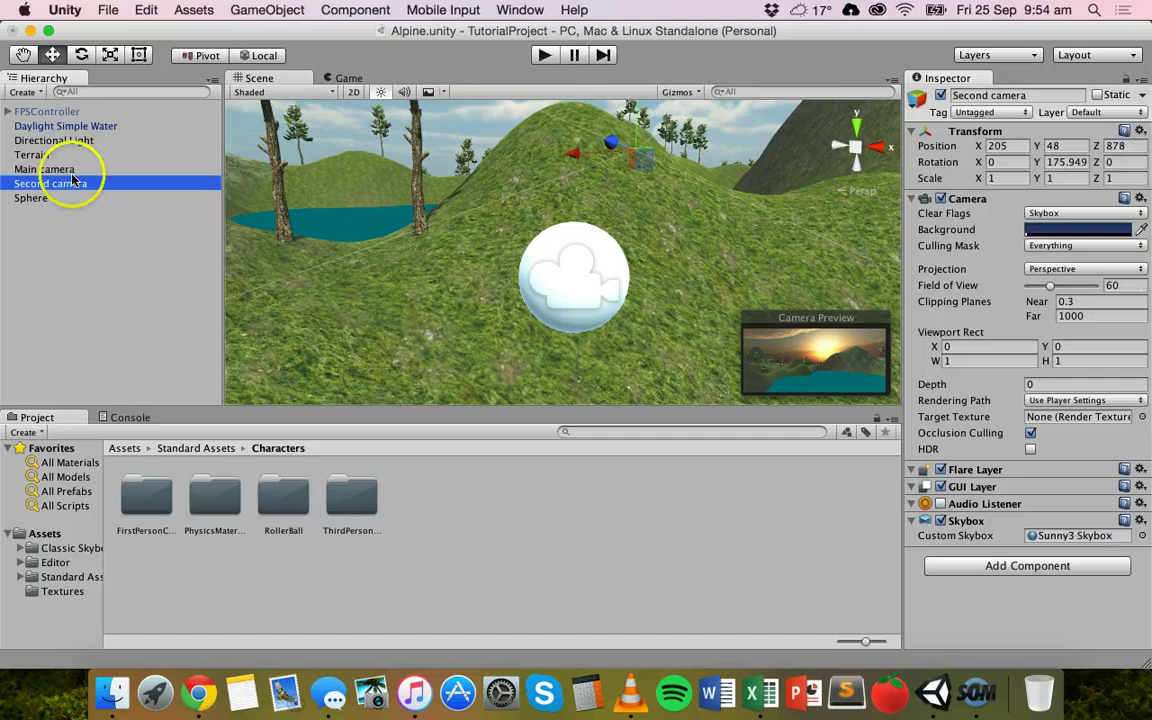
{"action": "left_click", "coordinate": [78, 170]}
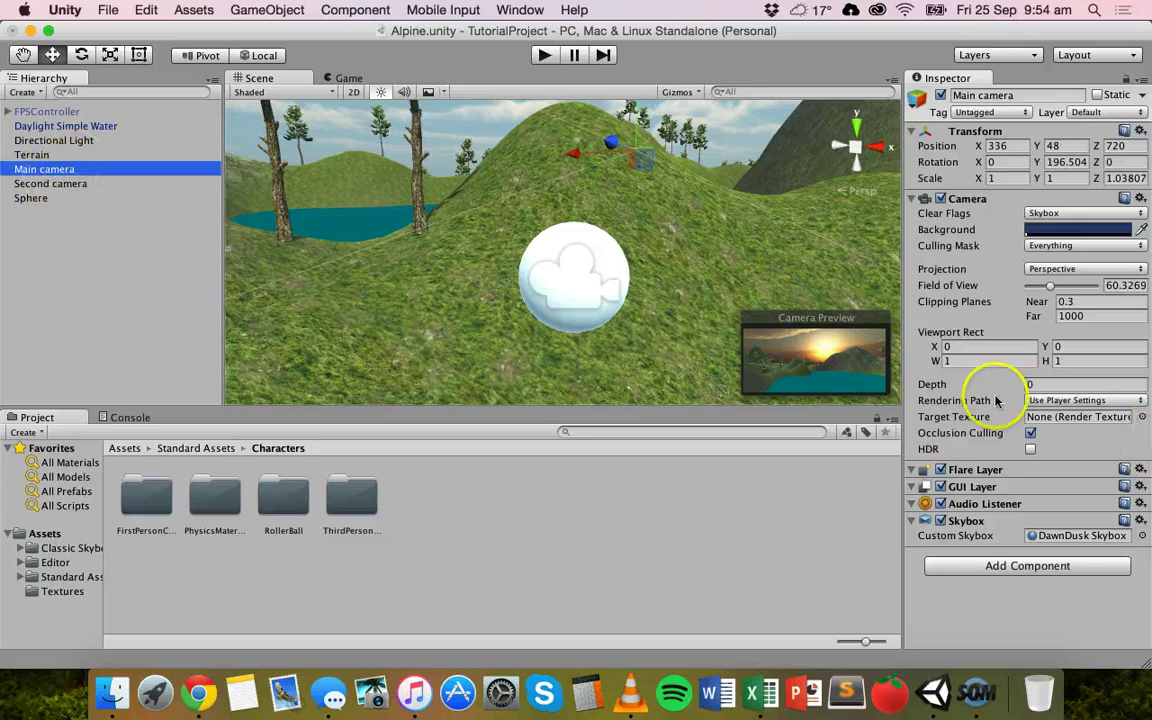
{"action": "left_click", "coordinate": [75, 184]}
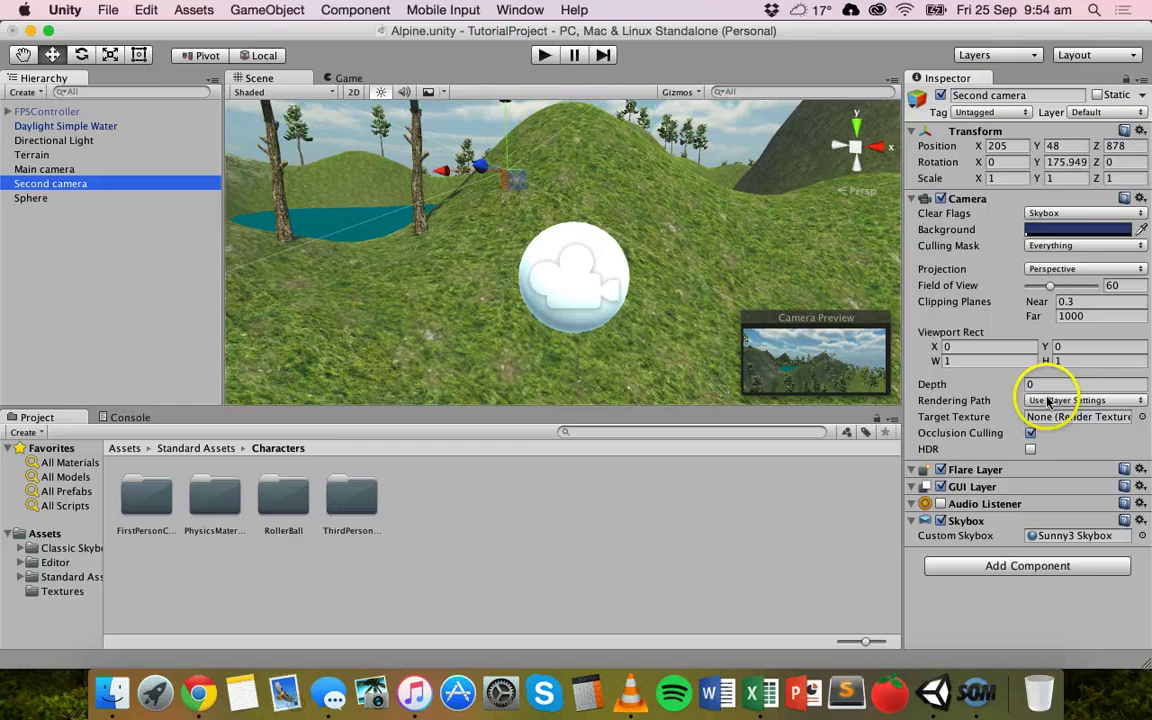
{"action": "left_click", "coordinate": [66, 198]}
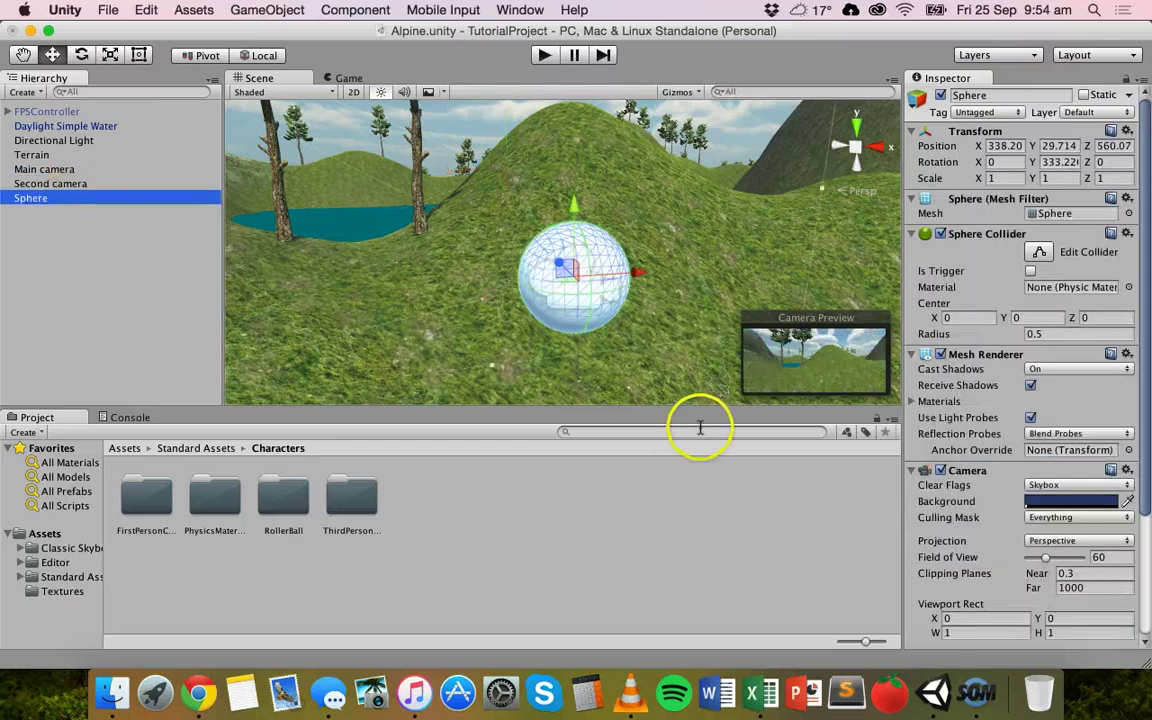
{"action": "scroll", "coordinate": [970, 475], "scroll_direction": "down", "scroll_amount": 5}
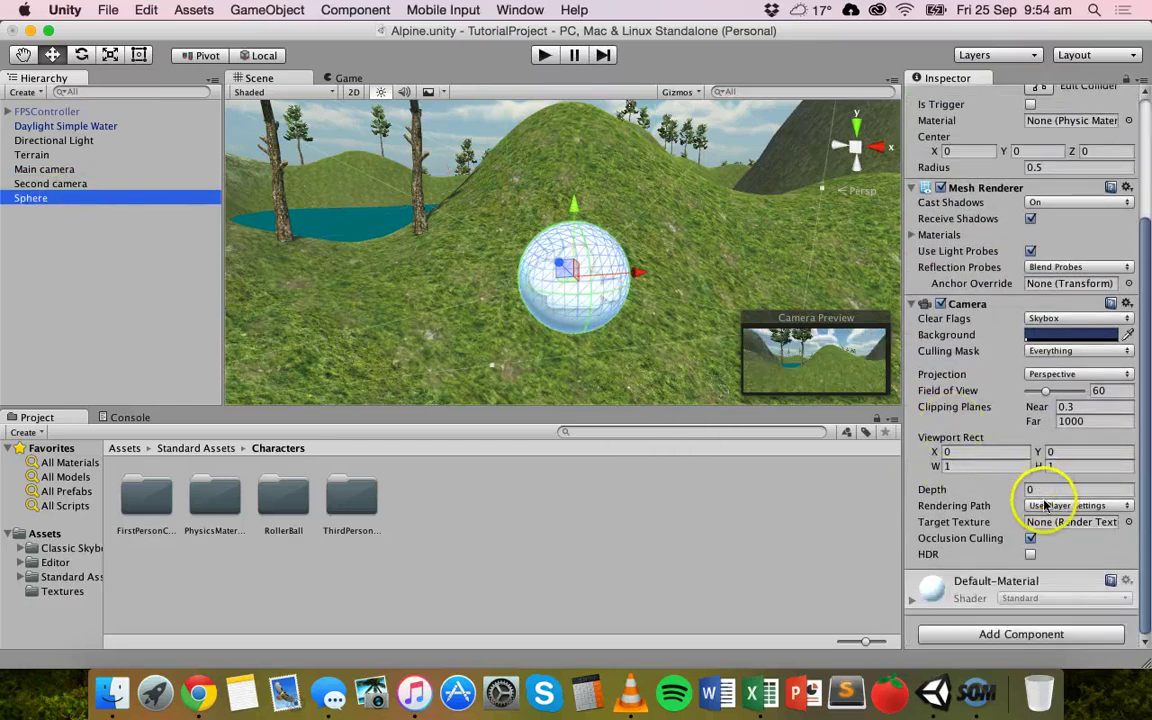
Set the main camera's Depth to 1, run the scene to check which camera is rendered, and stop it
{"action": "left_click", "coordinate": [62, 169]}
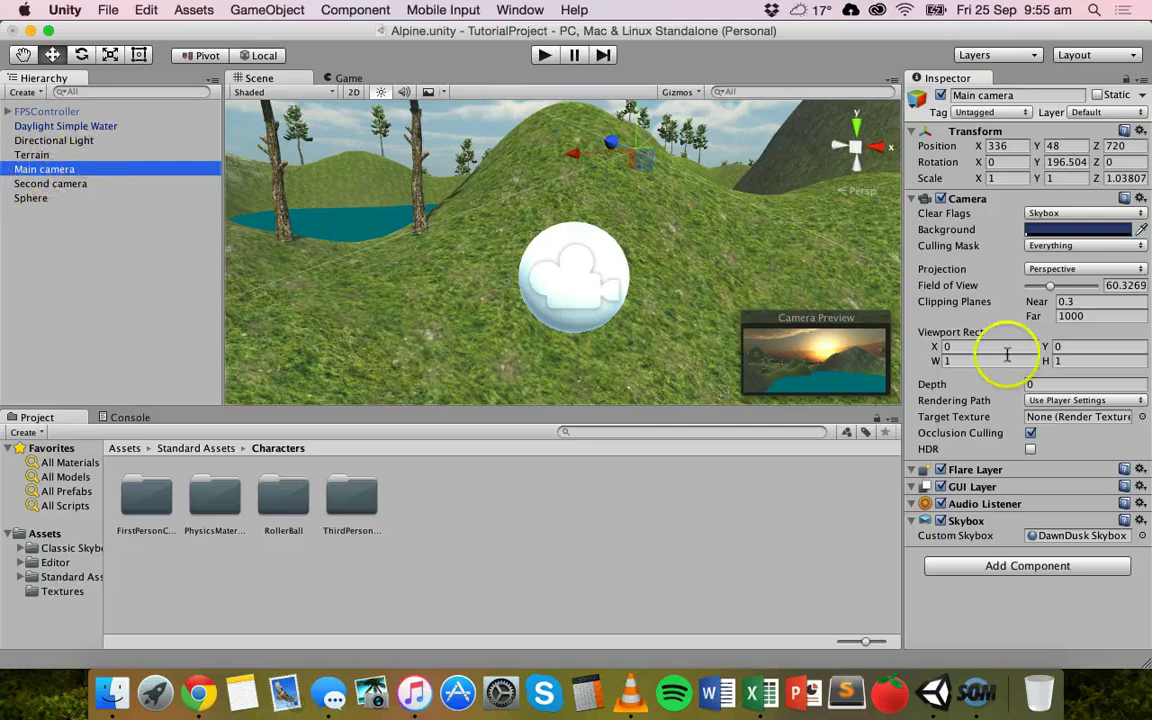
{"action": "left_click", "coordinate": [1035, 385]}
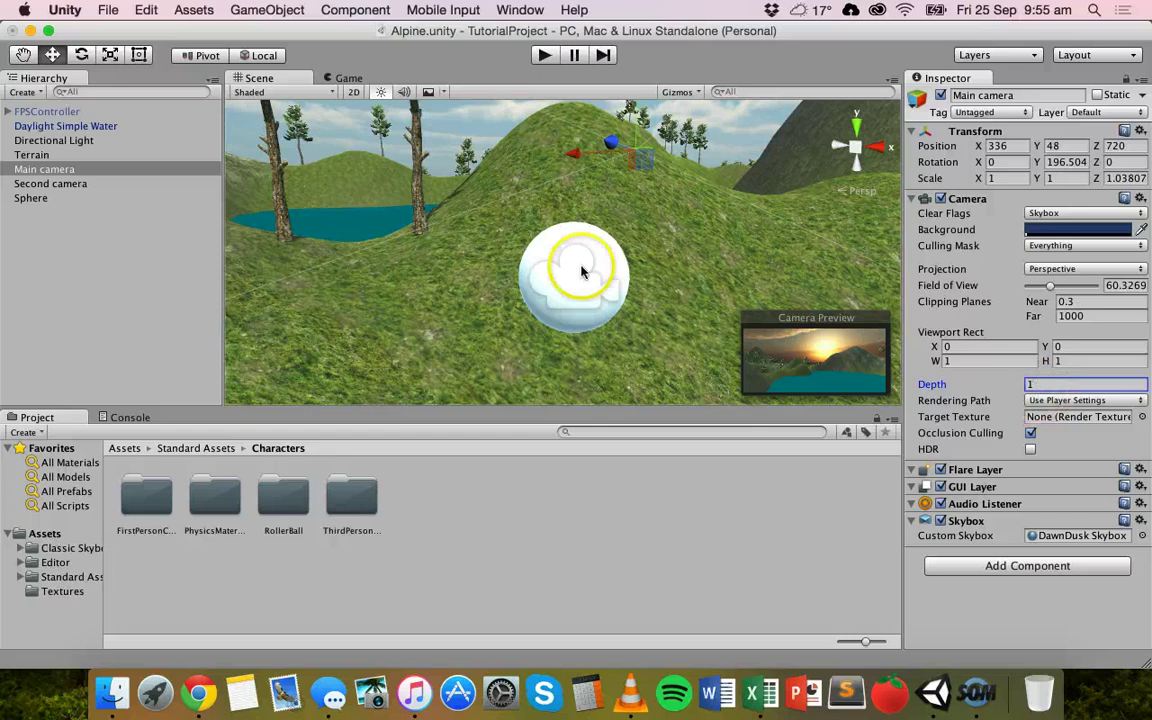
{"action": "left_click", "coordinate": [548, 56]}
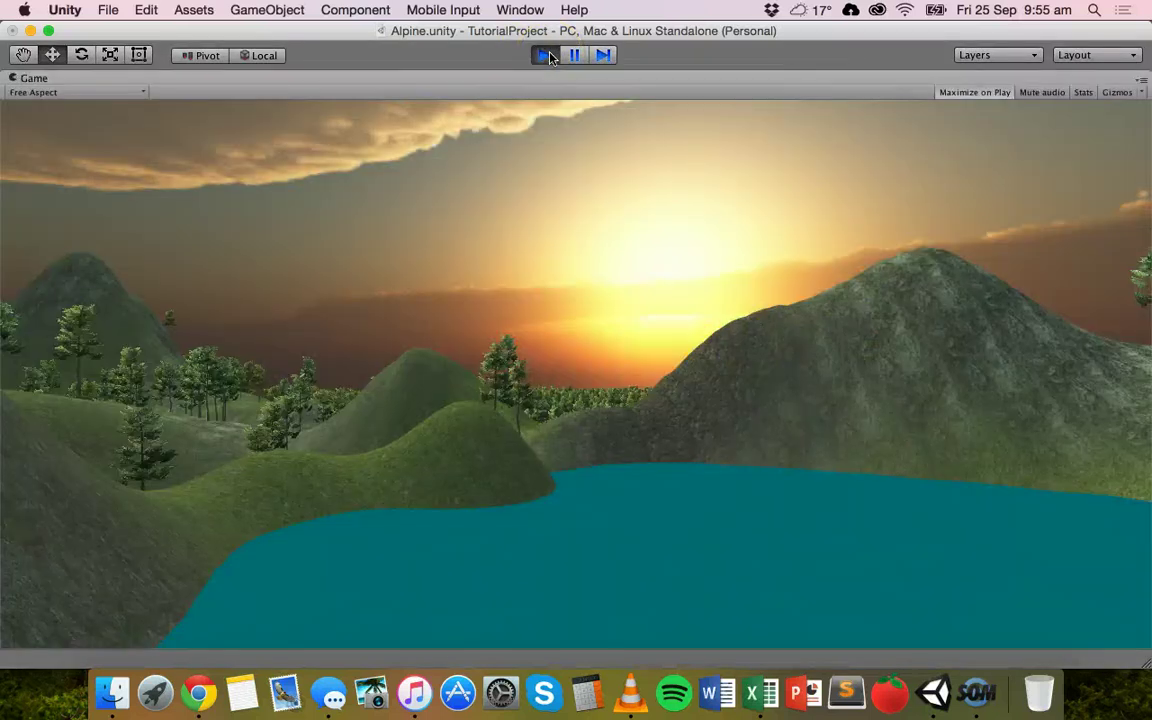
{"action": "left_click", "coordinate": [566, 100]}
{"action": "left_click", "coordinate": [547, 56]}
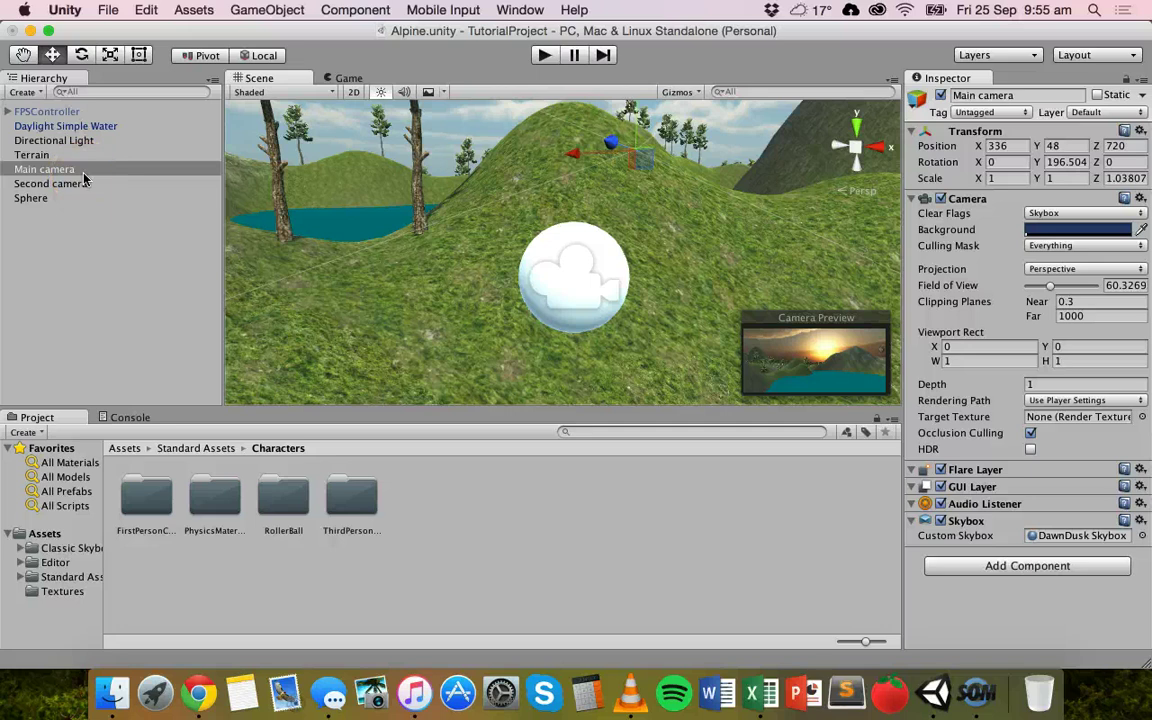
Review the sphere and second camera, and set the main camera's Depth back to 0
{"action": "left_click", "coordinate": [35, 196]}
{"action": "left_click", "coordinate": [38, 184]}
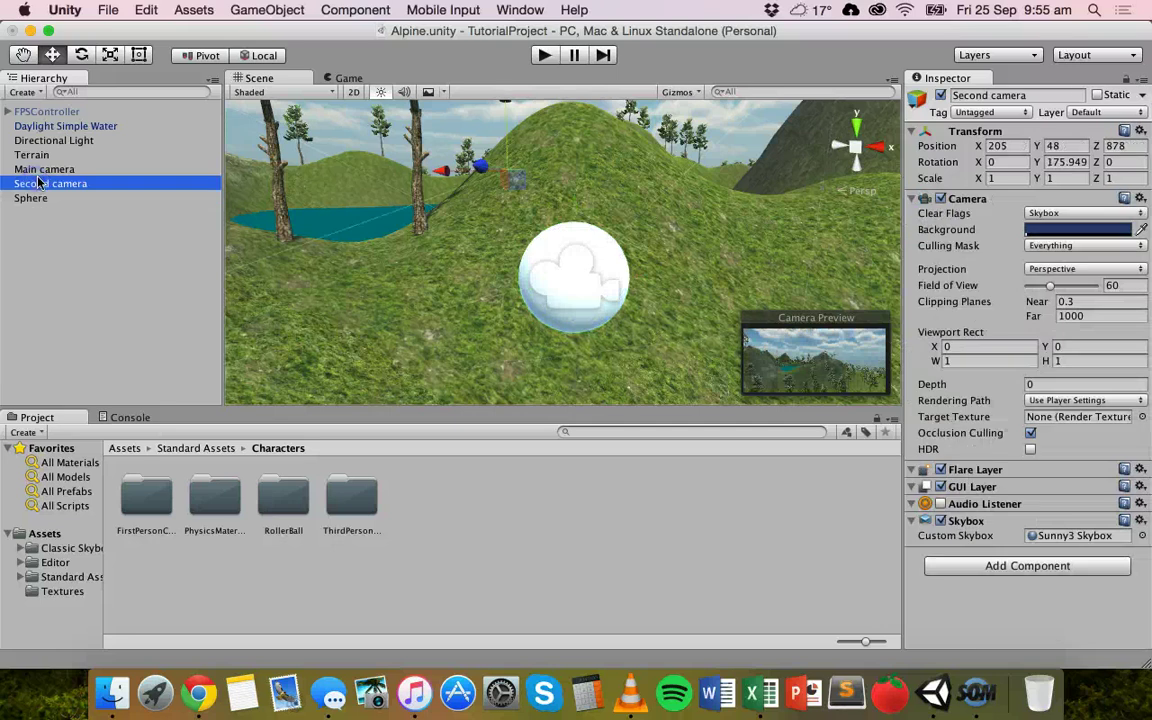
{"action": "left_click", "coordinate": [49, 171]}
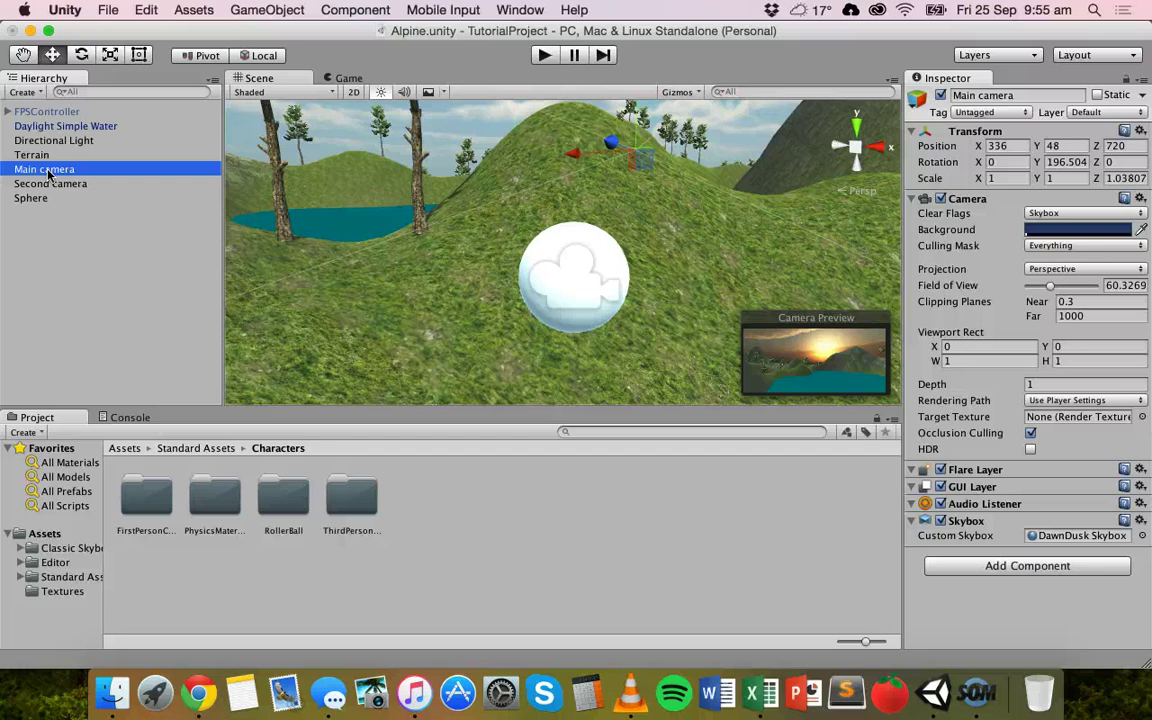
{"action": "left_click", "coordinate": [1036, 388]}
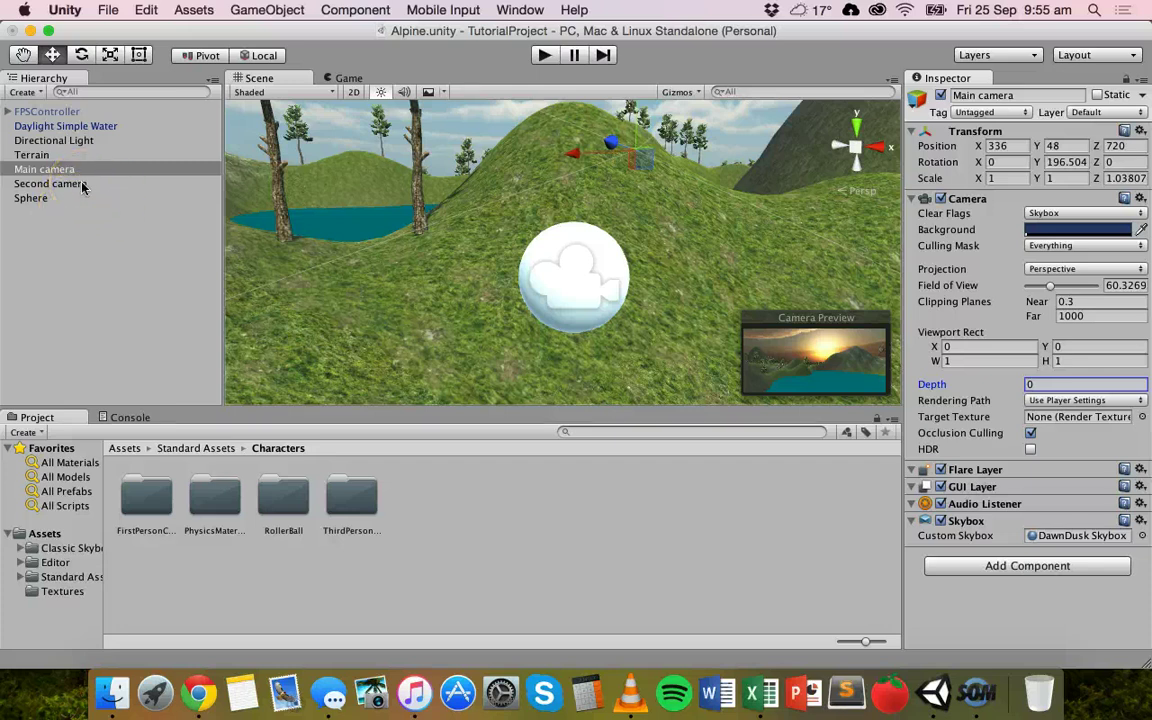
Delete the sphere from the scene
{"action": "left_click", "coordinate": [29, 198]}
{"action": "right_click", "coordinate": [29, 198]}
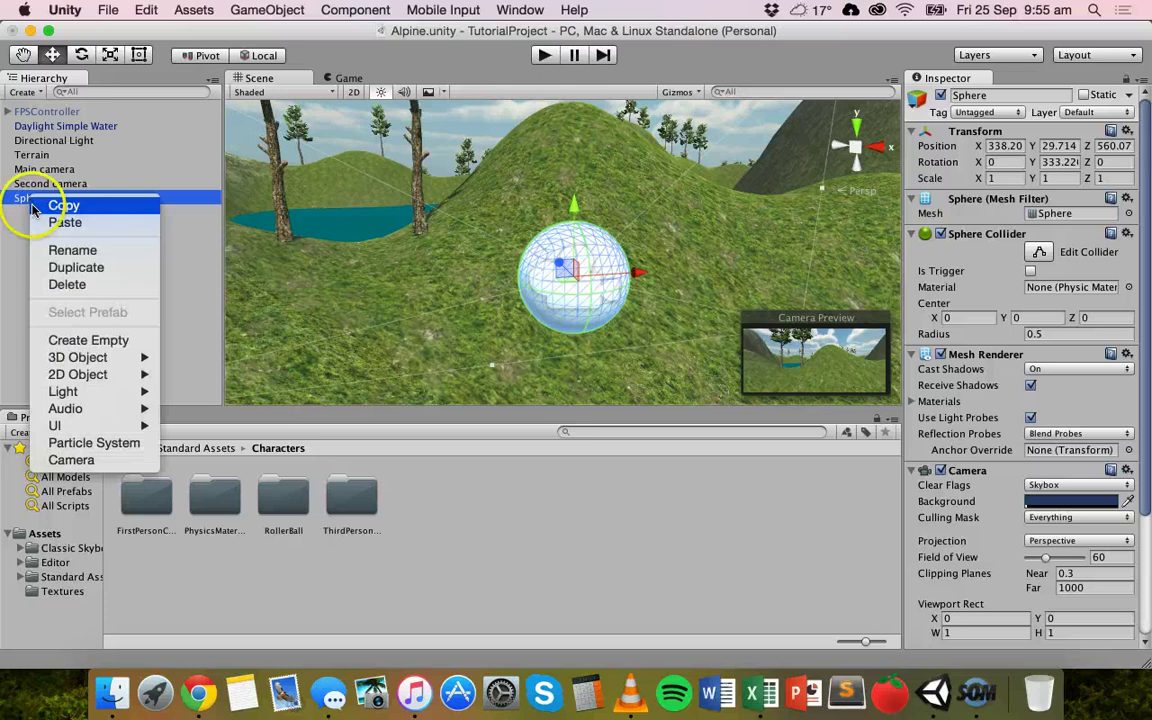
{"action": "left_click", "coordinate": [69, 285]}
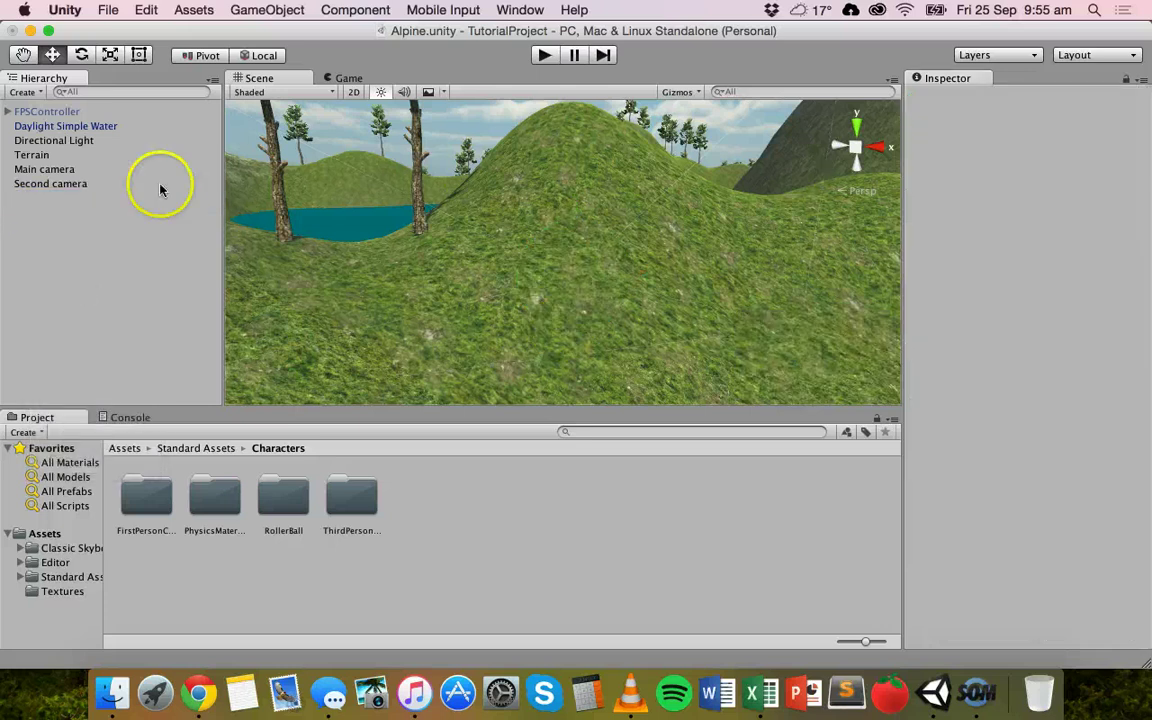
Inspect the components of the FPSController and the camera settings of its FirstPersonCharacter child, and collapse the hierarchy again
{"action": "left_click", "coordinate": [52, 170]}
{"action": "left_click", "coordinate": [37, 113]}
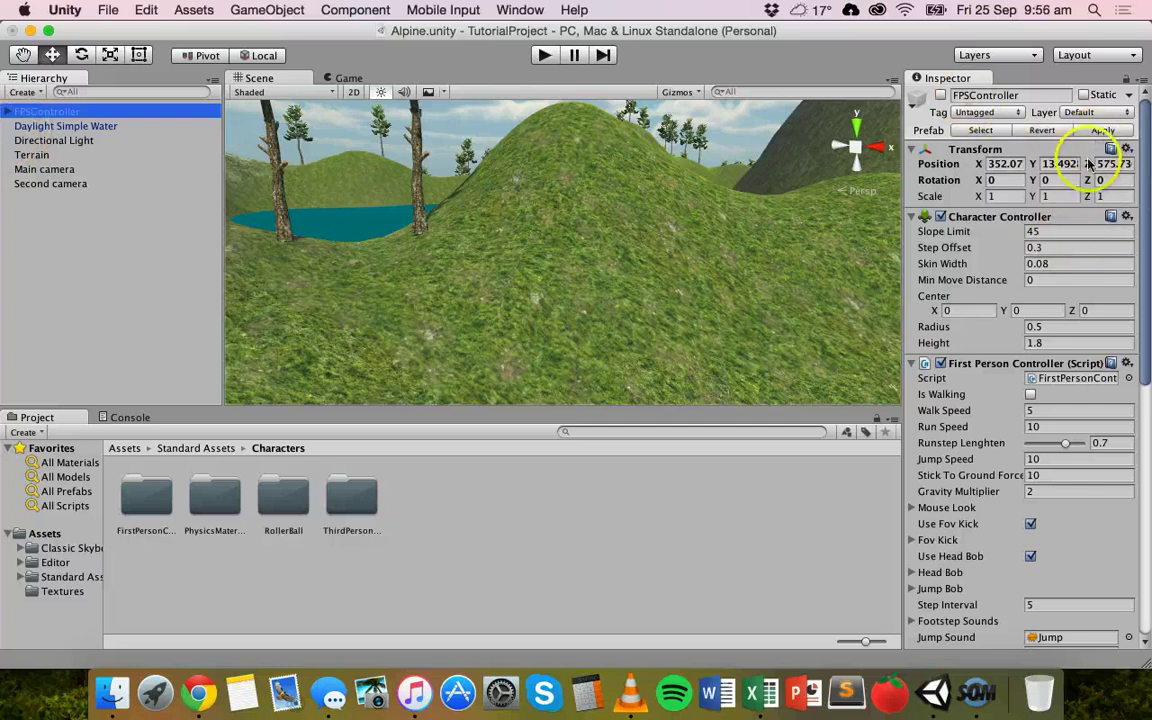
{"action": "left_click", "coordinate": [7, 111]}
{"action": "left_click", "coordinate": [66, 126]}
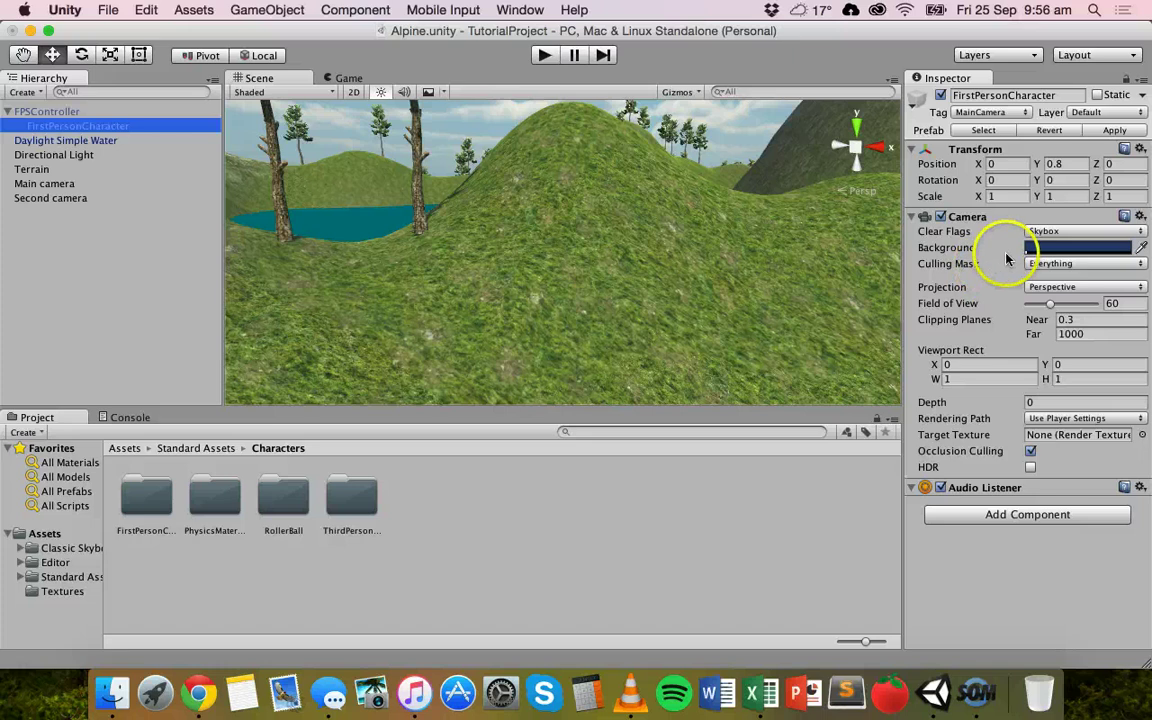
{"action": "left_click", "coordinate": [38, 112]}
{"action": "left_click", "coordinate": [36, 117]}
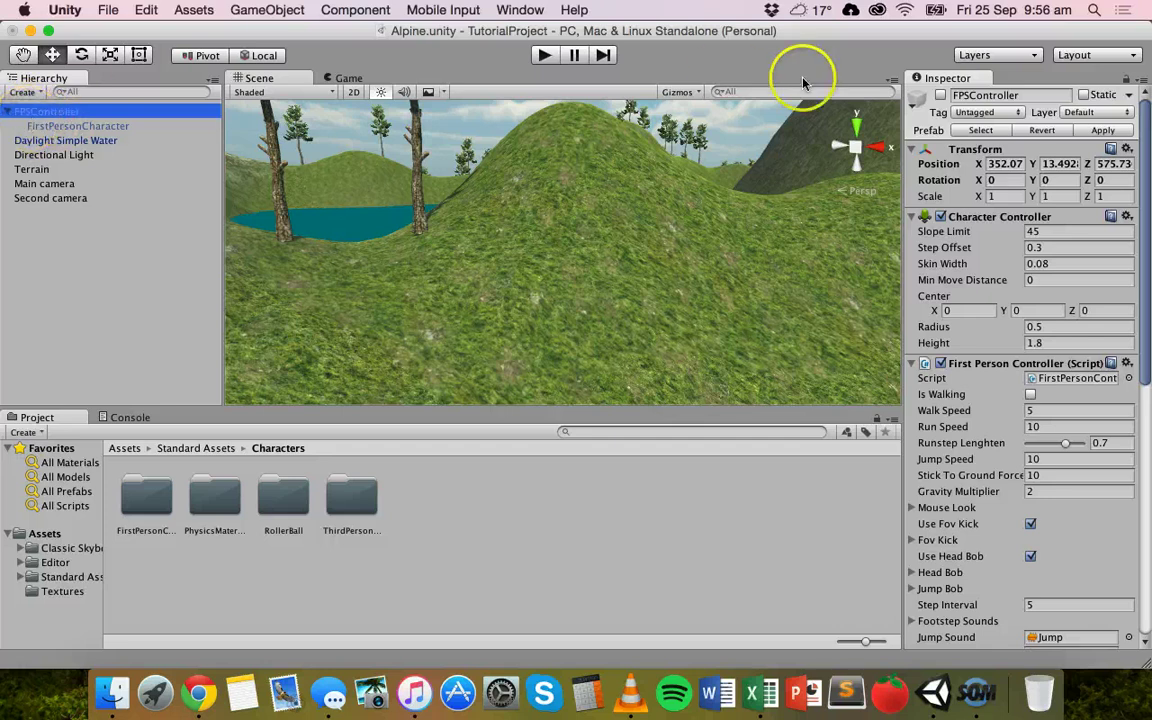
{"action": "left_click", "coordinate": [8, 112]}
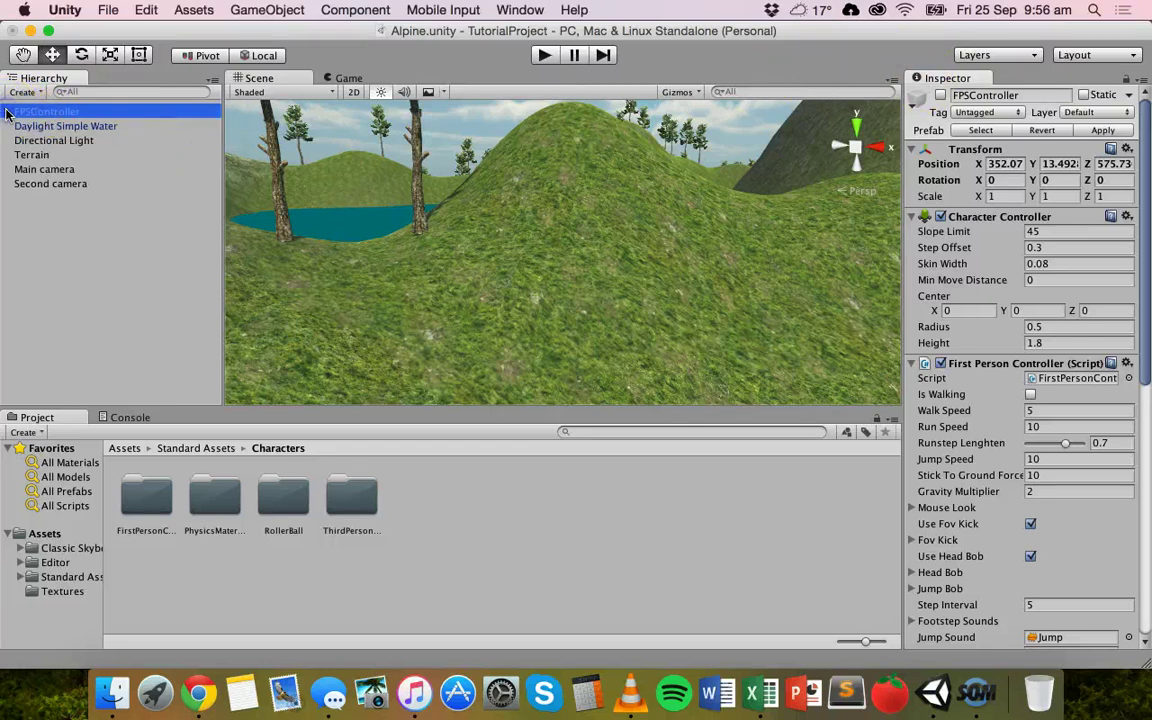
Compare the main and second cameras' previews and frame each camera in the scene to examine its placement
{"action": "left_click", "coordinate": [30, 184]}
{"action": "left_click", "coordinate": [43, 170]}
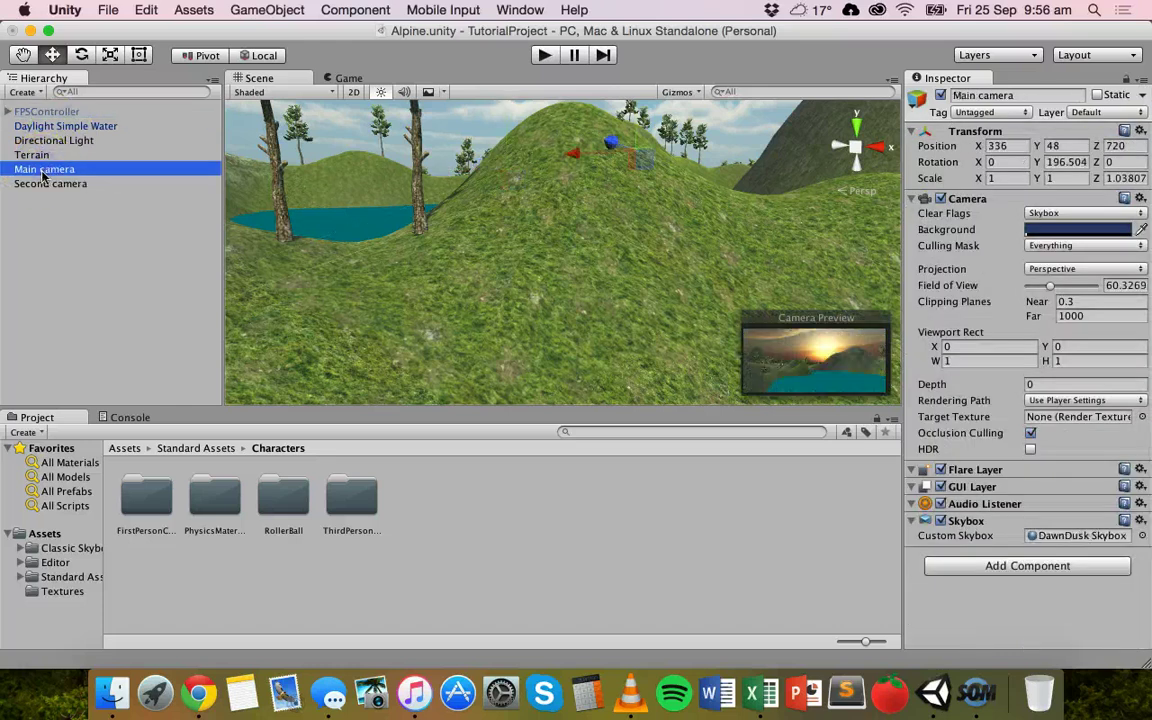
{"action": "left_click", "coordinate": [42, 184]}
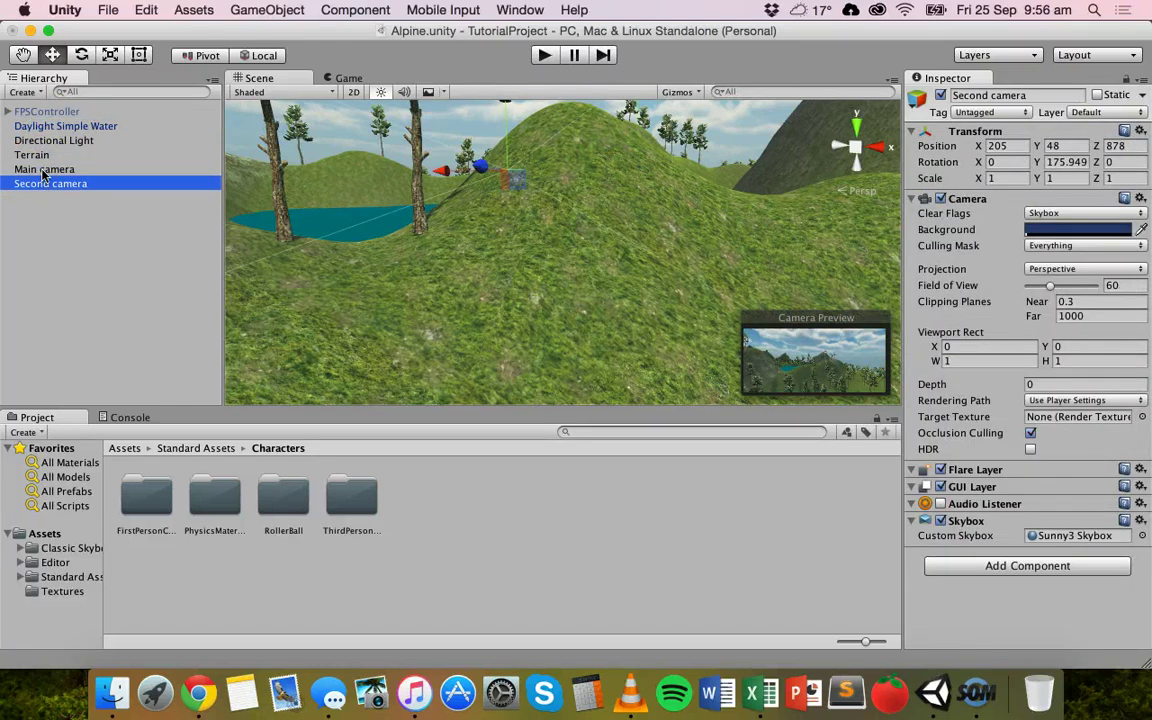
{"action": "left_click", "coordinate": [43, 170]}
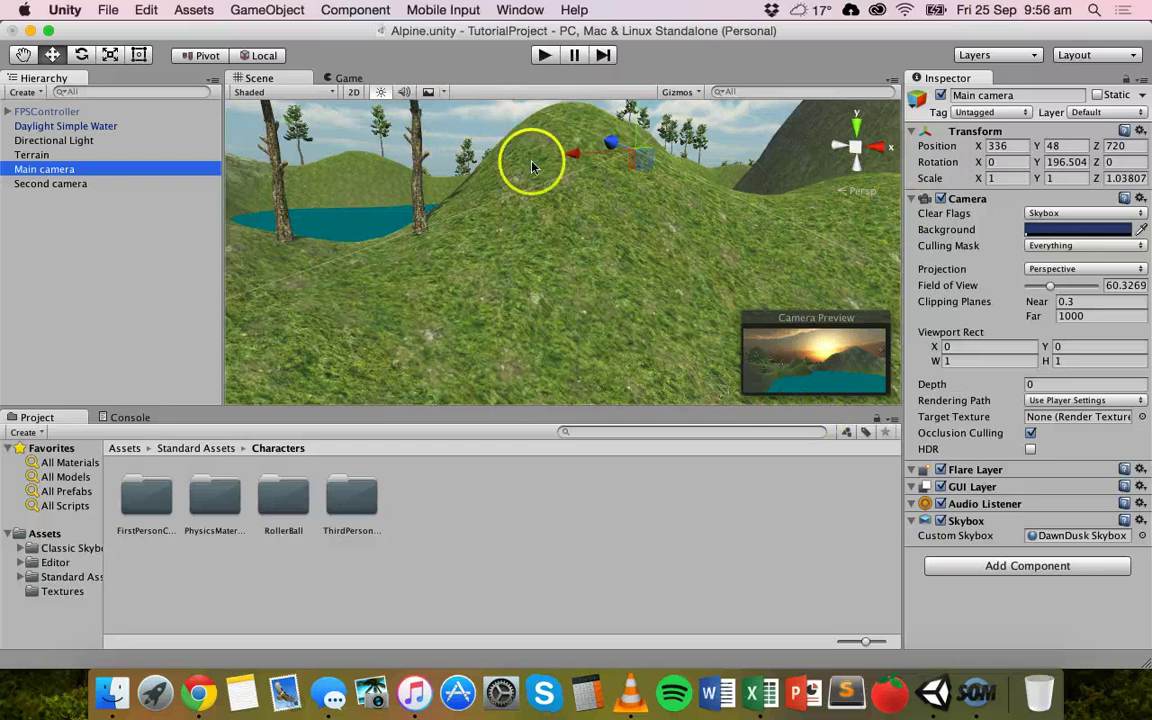
{"action": "left_click", "coordinate": [48, 184]}
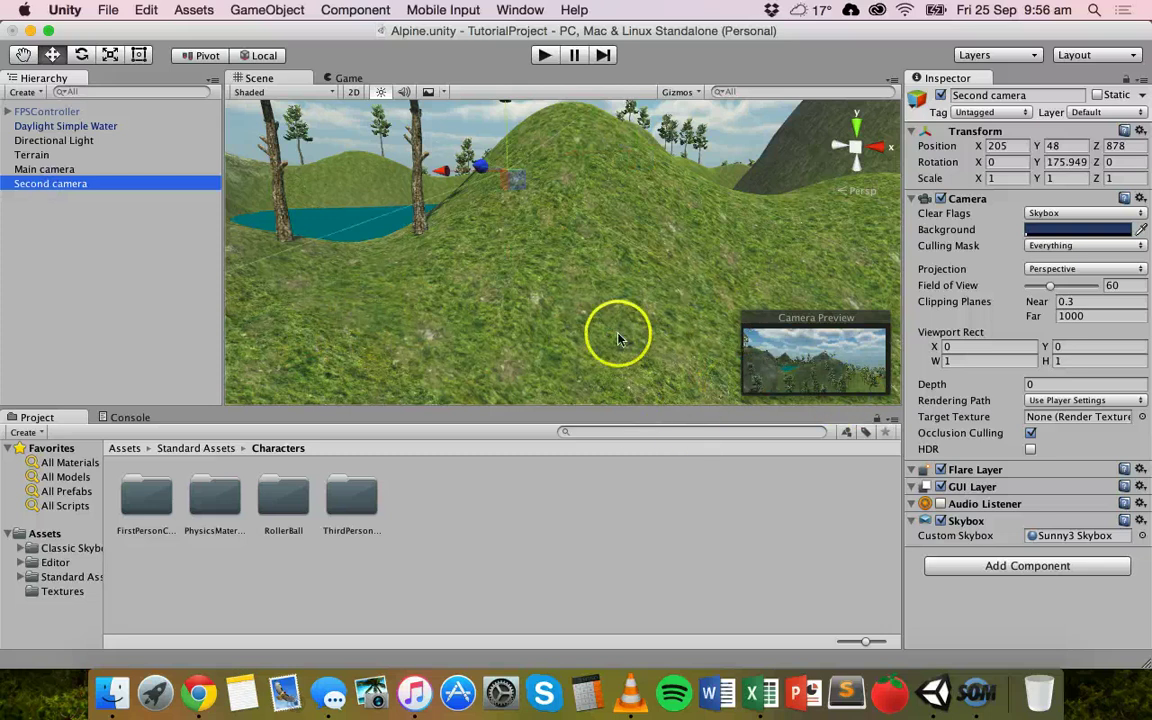
{"action": "double_click", "coordinate": [76, 169]}
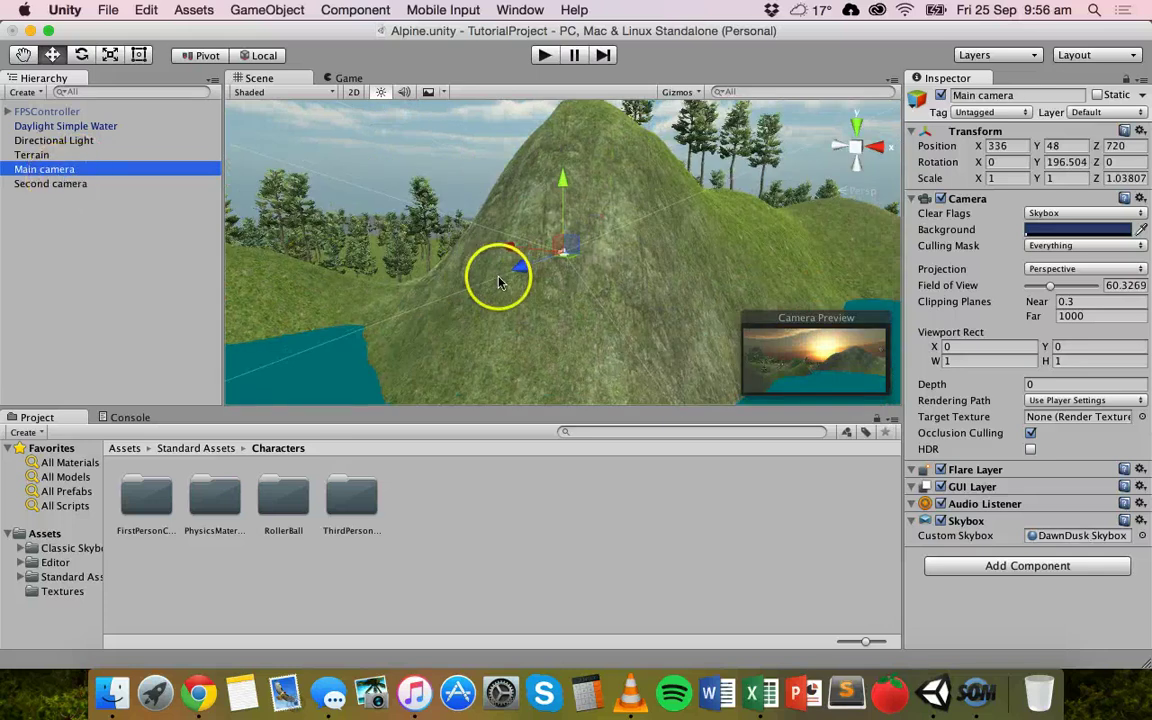
{"action": "left_click", "coordinate": [47, 193]}
{"action": "double_click", "coordinate": [50, 184]}
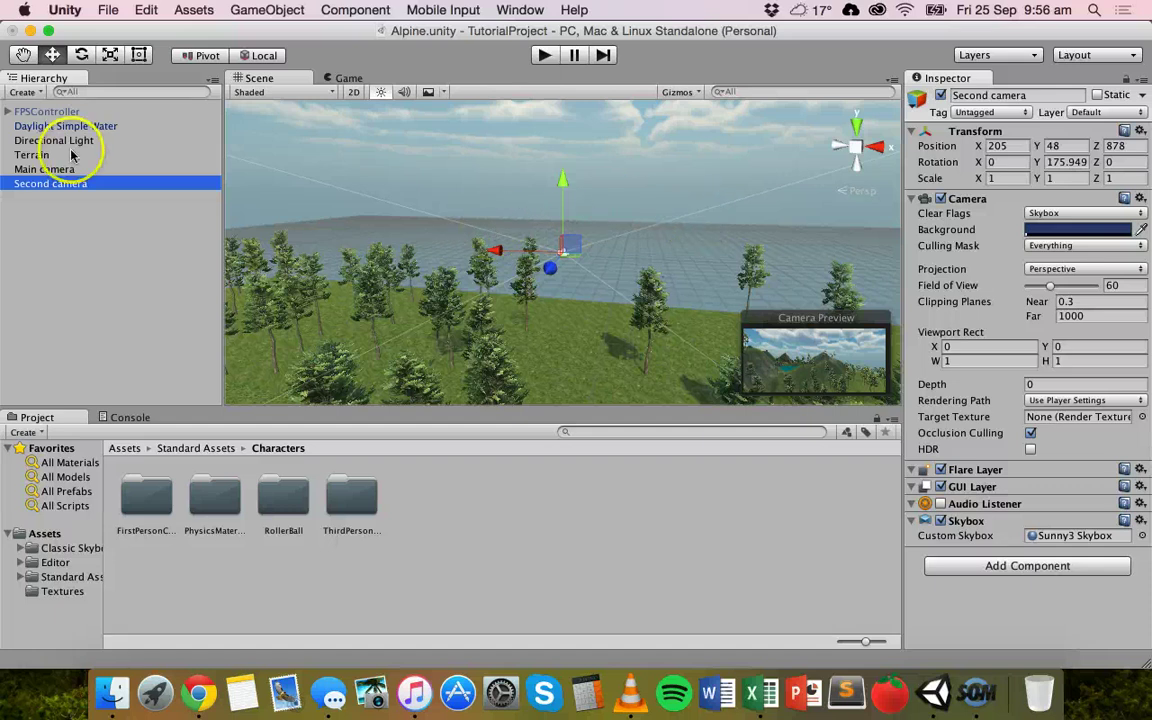
{"action": "left_click", "coordinate": [40, 170]}
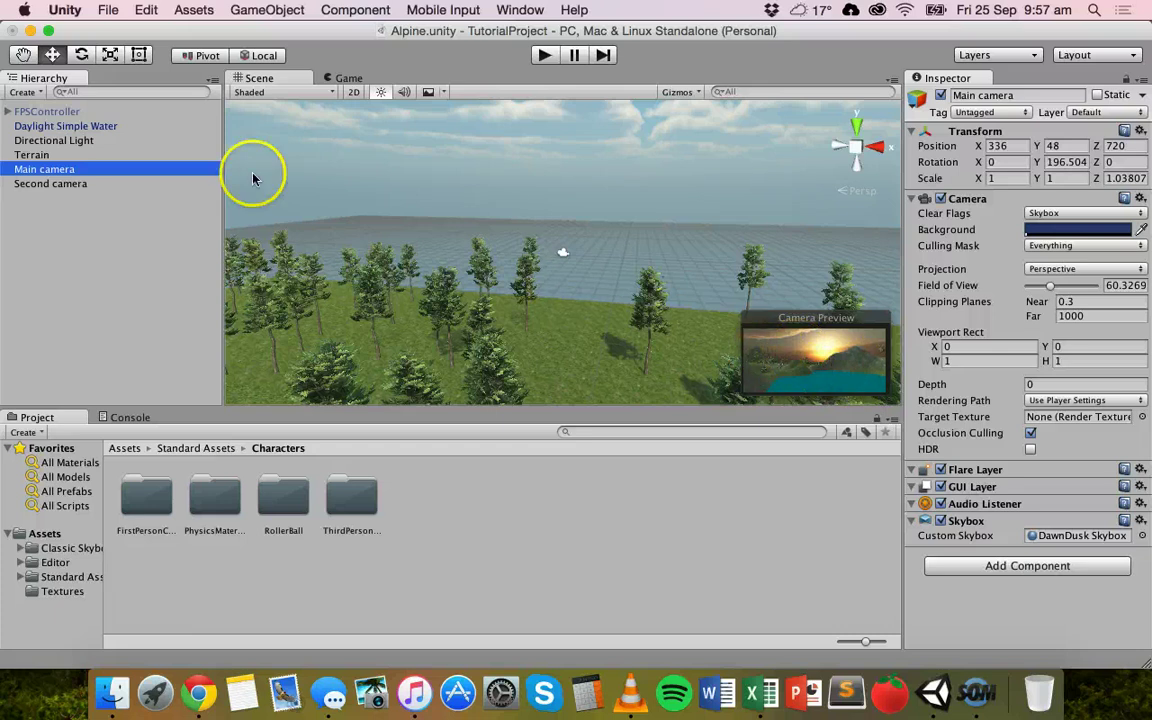
{"action": "left_click", "coordinate": [44, 185]}
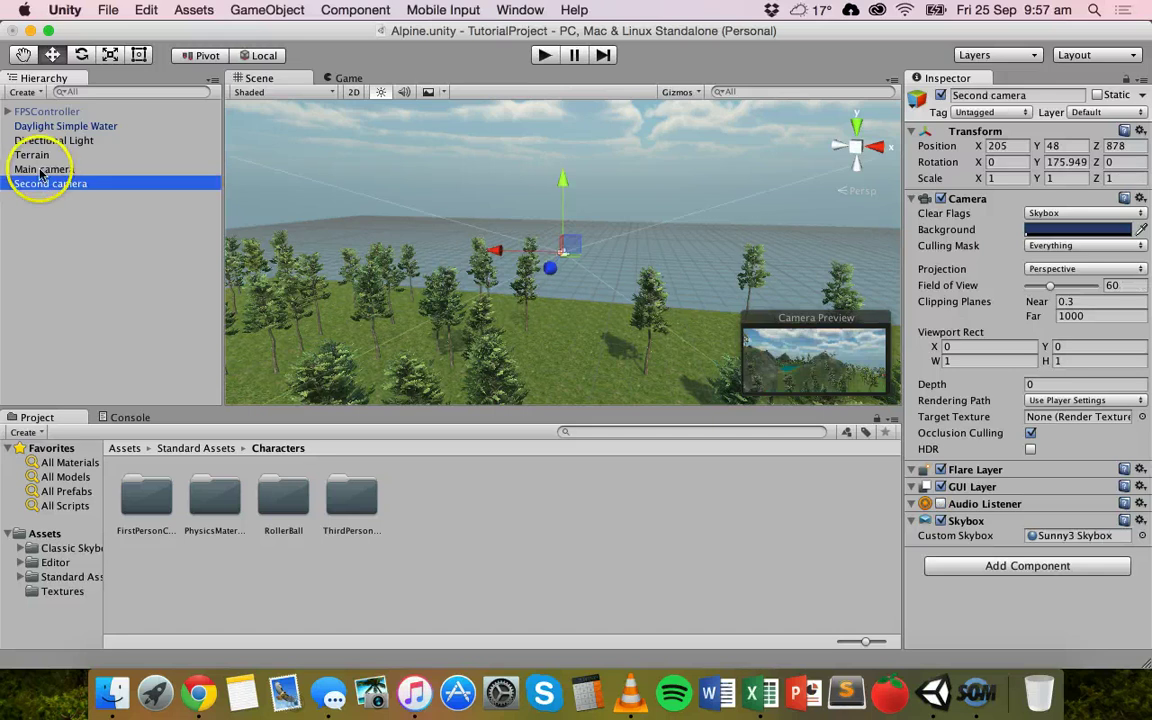
Set the main camera's Depth to -1 and its Viewport Rect height to 0.5
{"action": "left_click", "coordinate": [41, 172]}
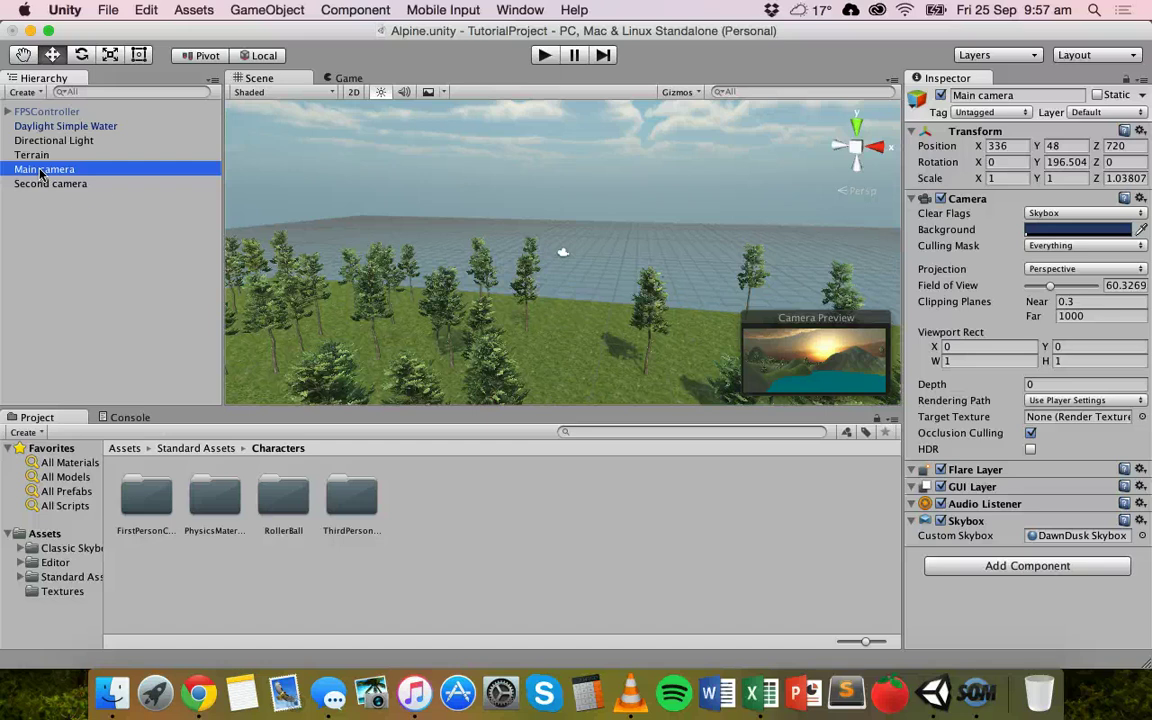
{"action": "left_click", "coordinate": [831, 362]}
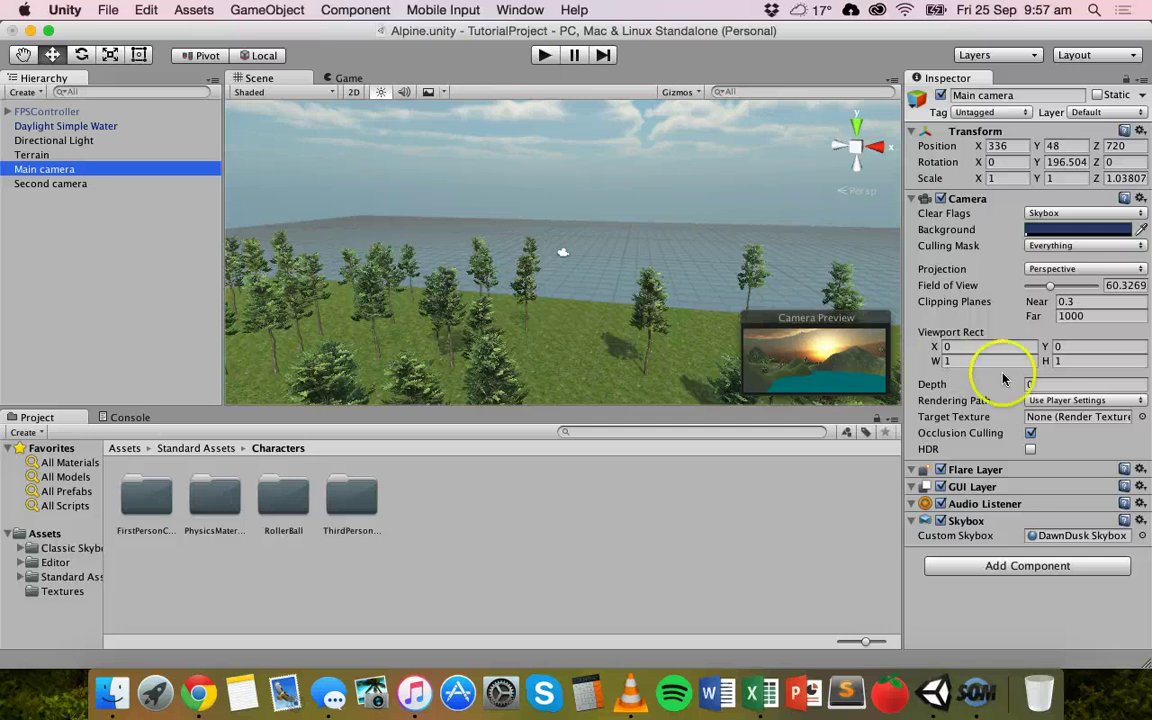
{"action": "left_click", "coordinate": [1054, 385]}
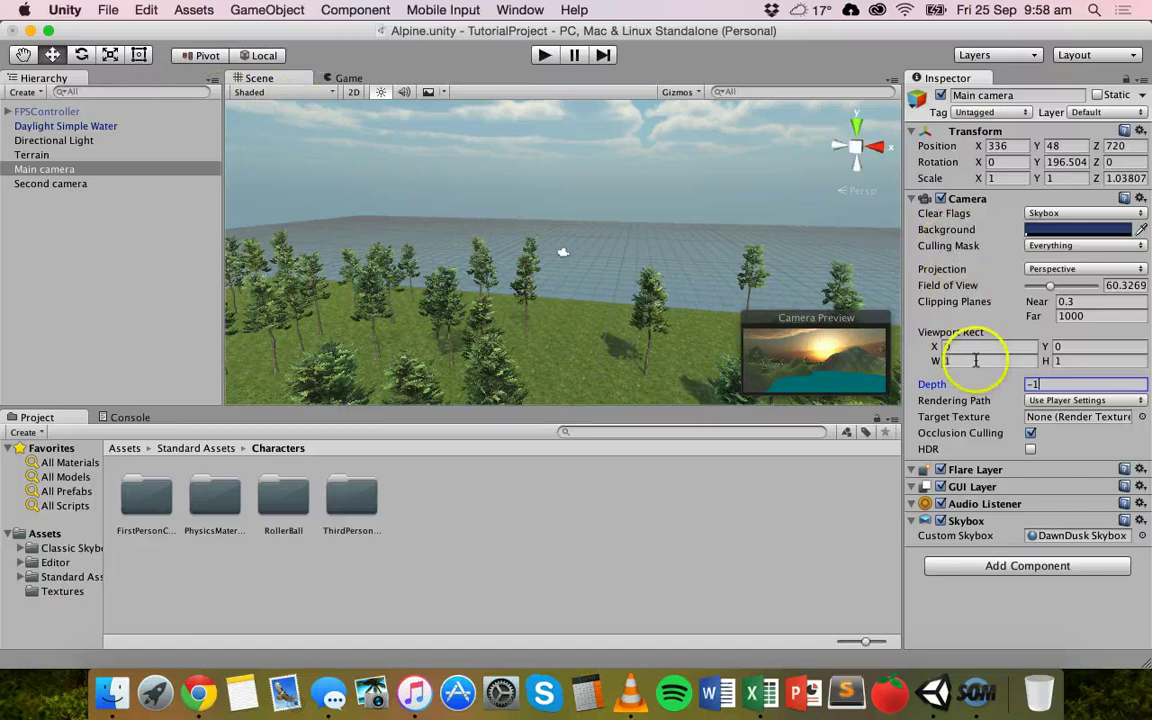
{"action": "left_click", "coordinate": [1086, 366]}
{"action": "type", "text": "0"}
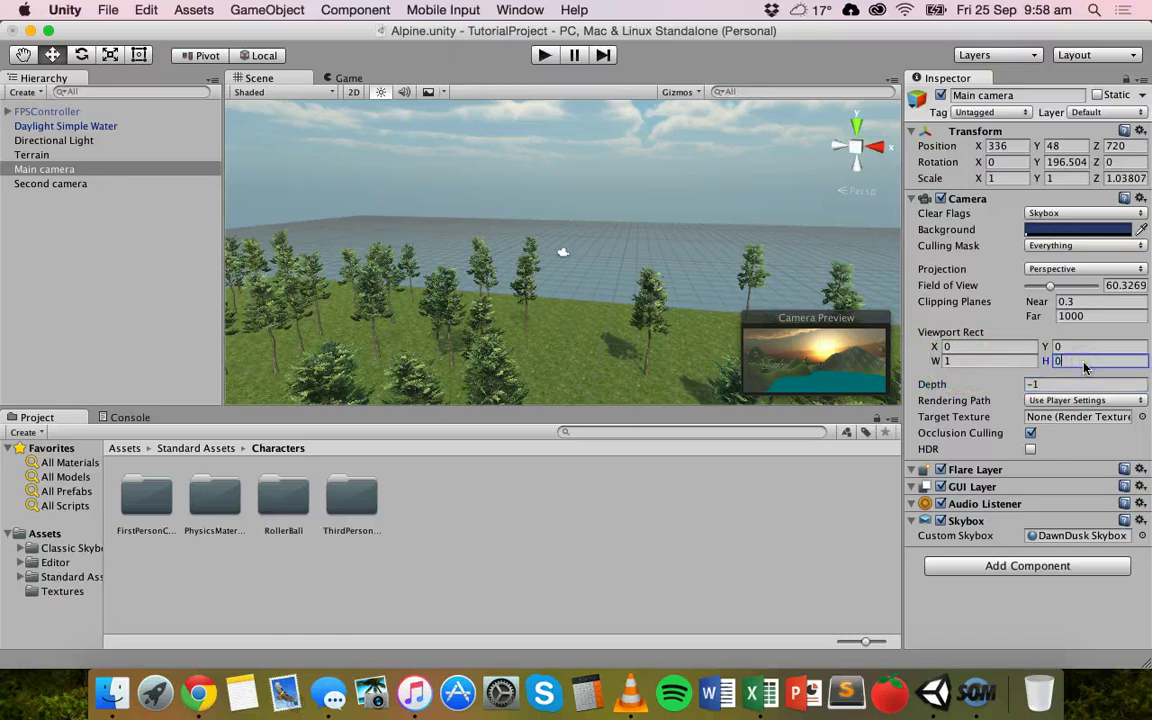
{"action": "type", "text": ".5"}
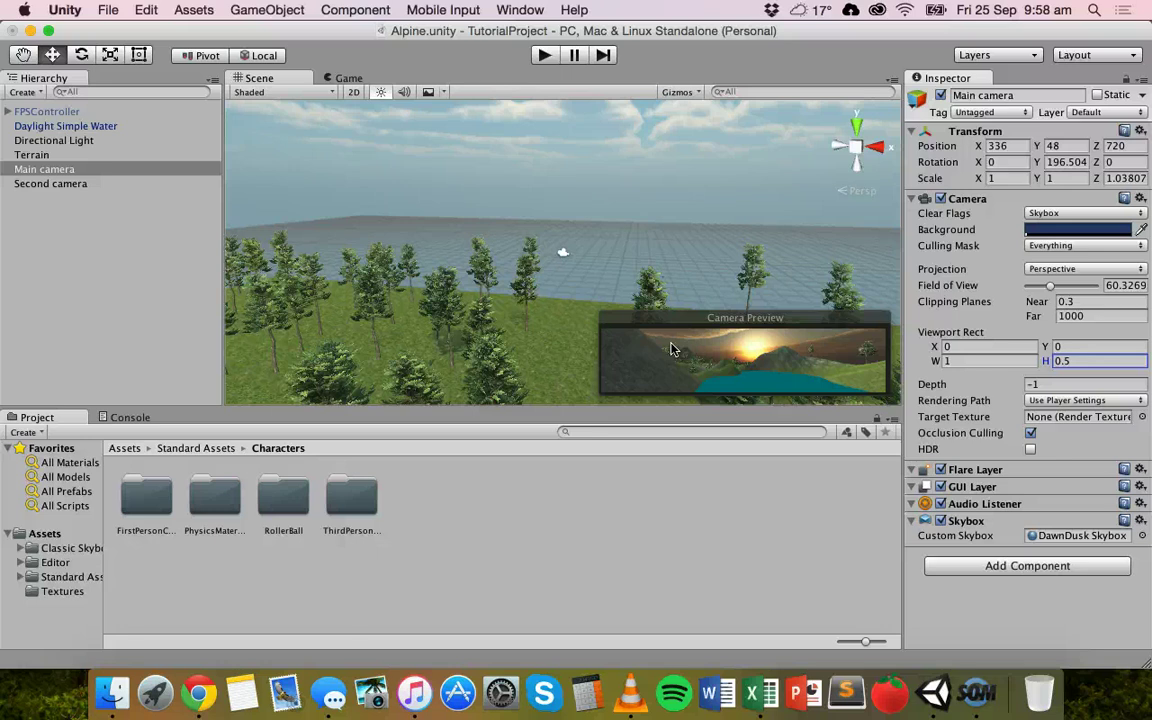
Set the second camera's Depth to -1 and its Viewport Rect Y and height both to 0.5
{"action": "left_click", "coordinate": [62, 184]}
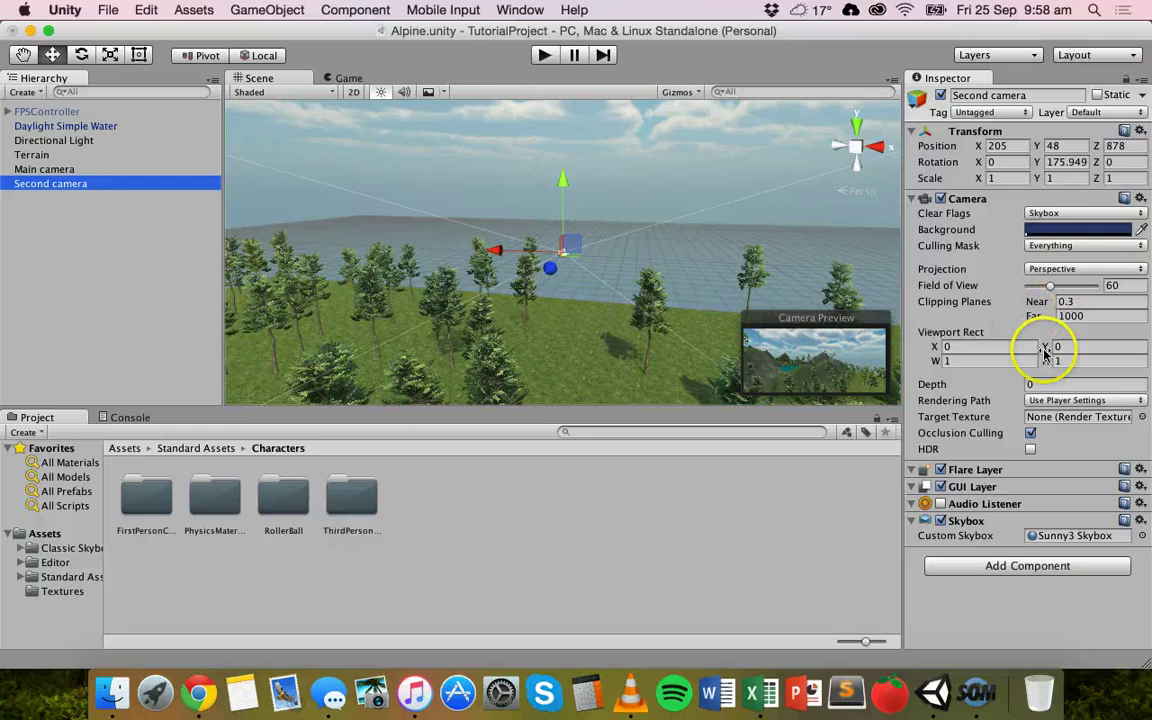
{"action": "left_click", "coordinate": [1048, 385]}
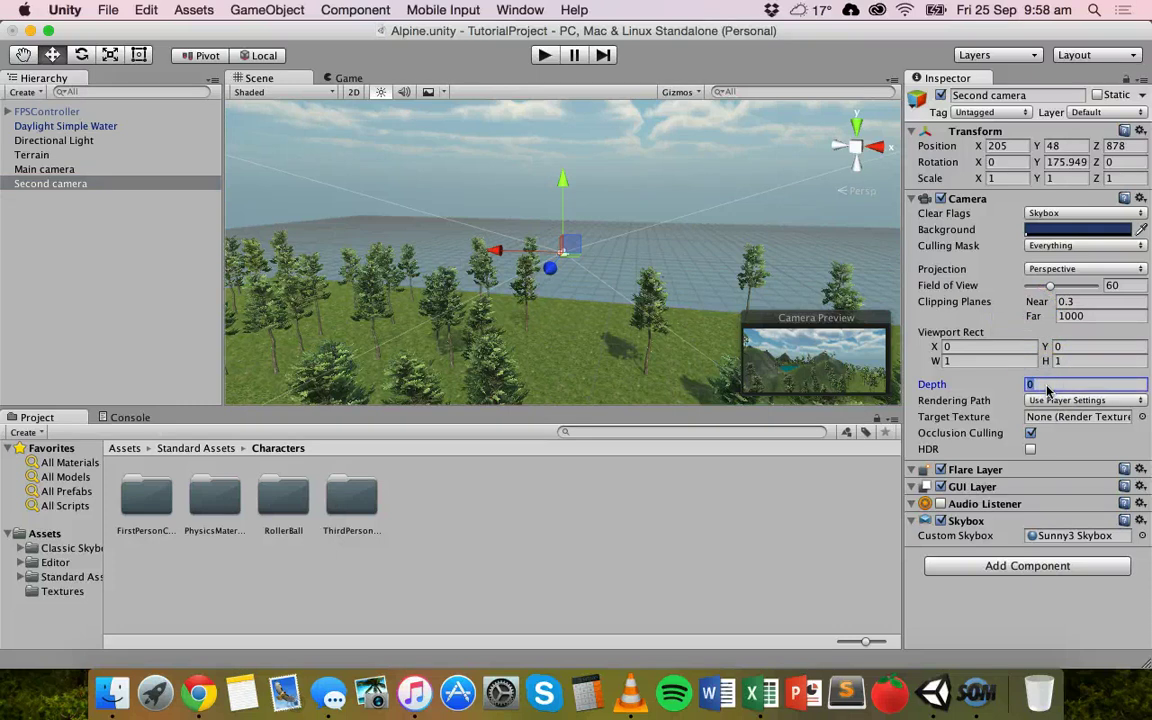
{"action": "type", "text": "-1"}
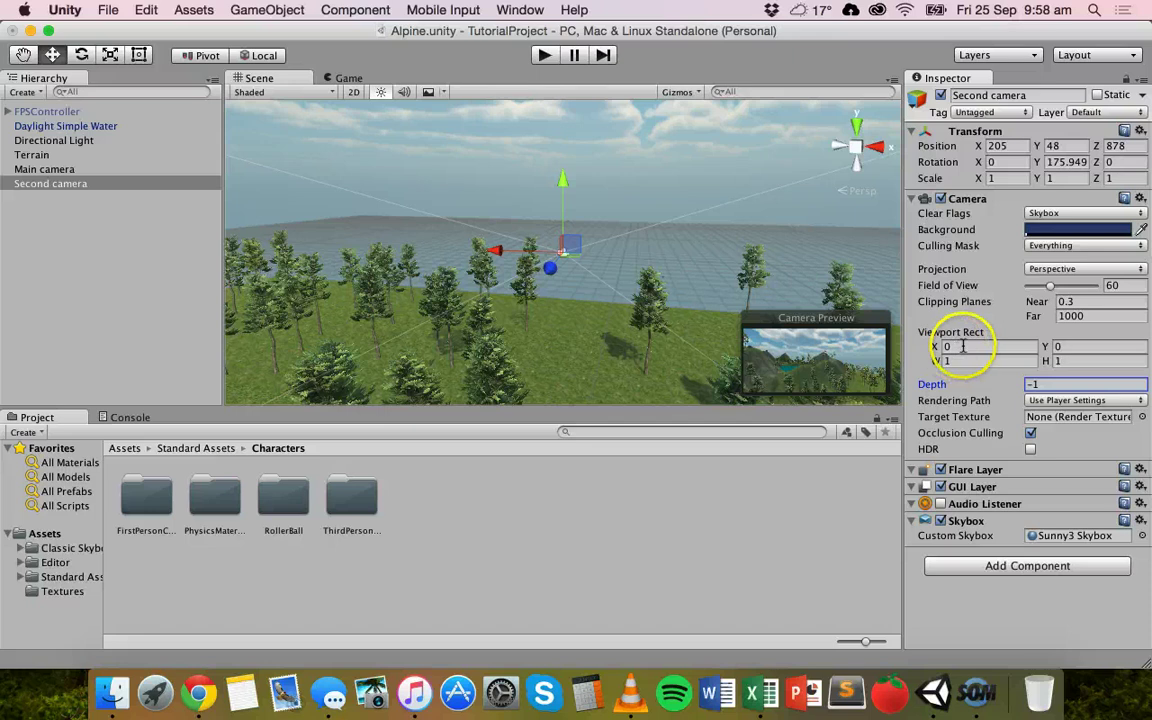
{"action": "left_click", "coordinate": [1075, 345]}
{"action": "type", "text": ".5"}
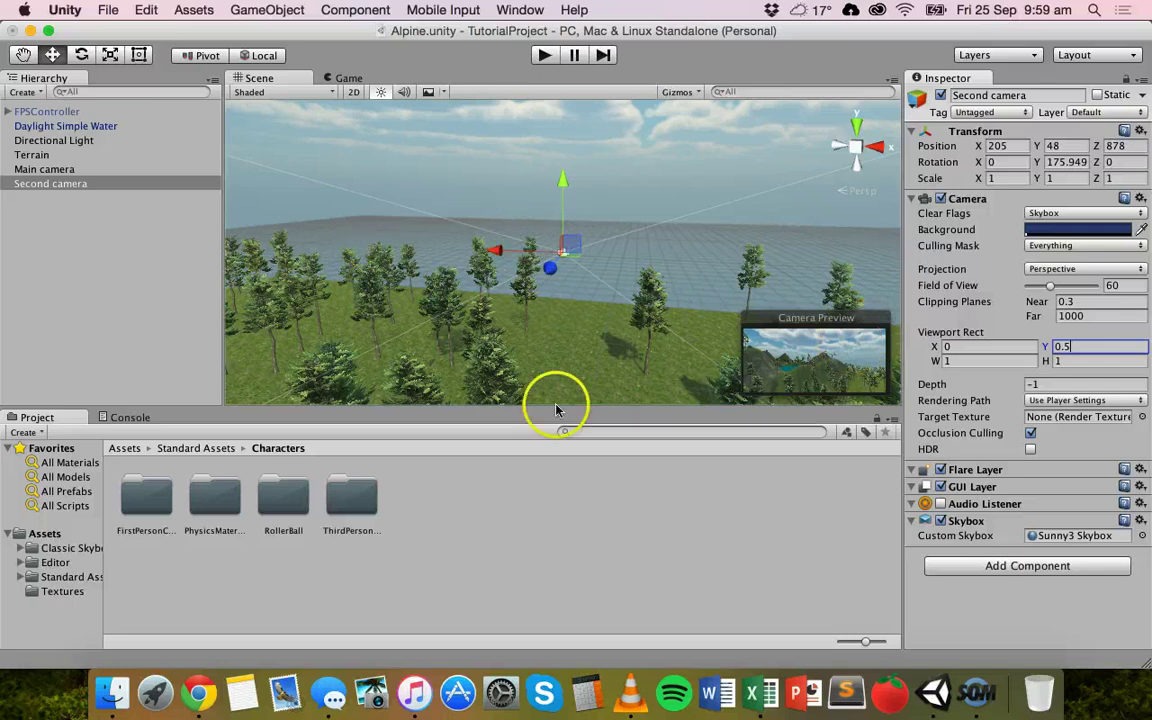
{"action": "left_click", "coordinate": [966, 362]}
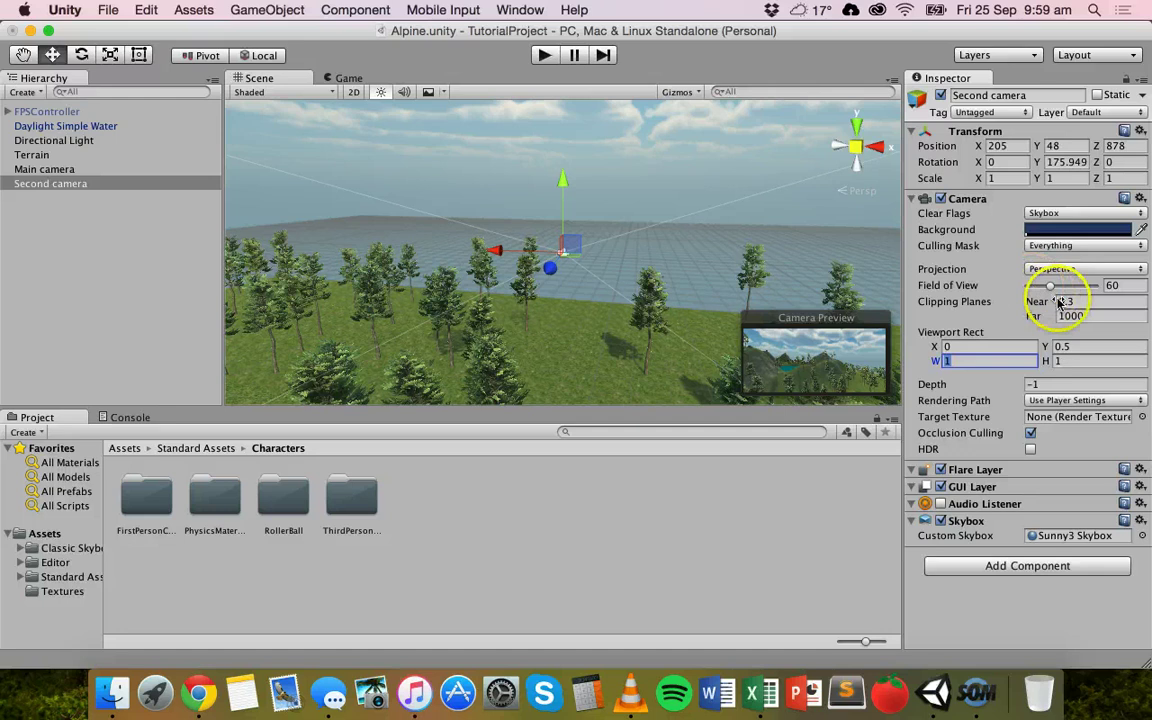
{"action": "left_click", "coordinate": [1089, 364]}
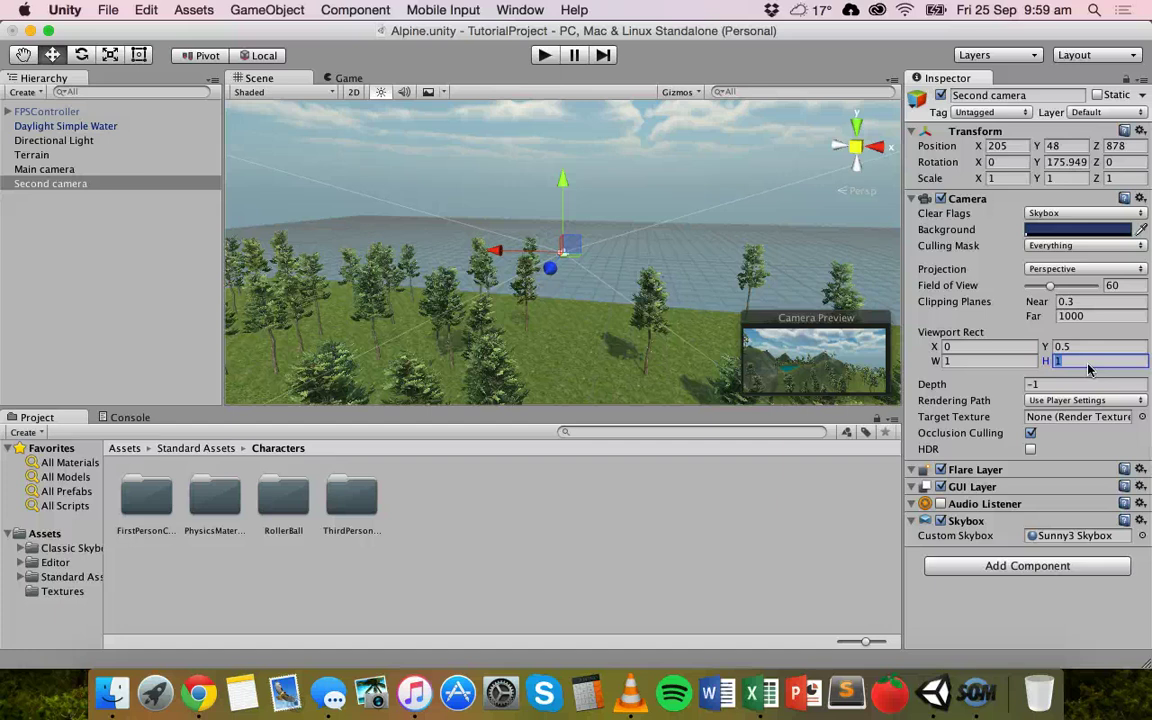
{"action": "type", "text": "0.5"}
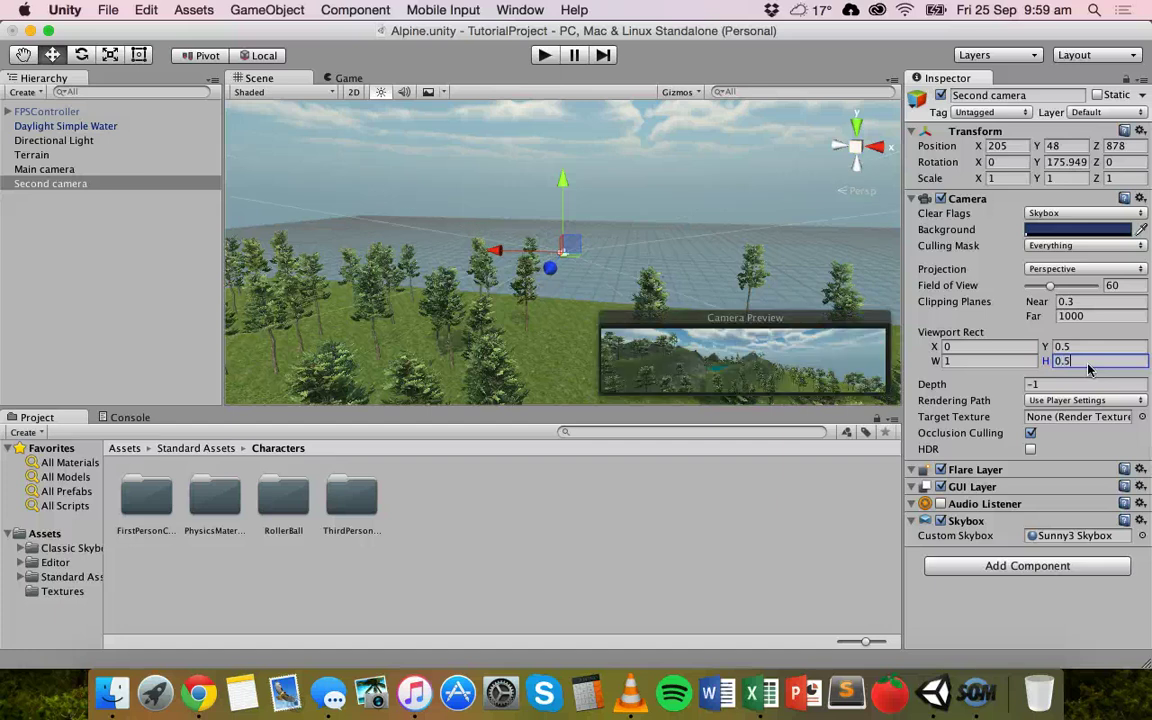
{"action": "left_click", "coordinate": [998, 364]}
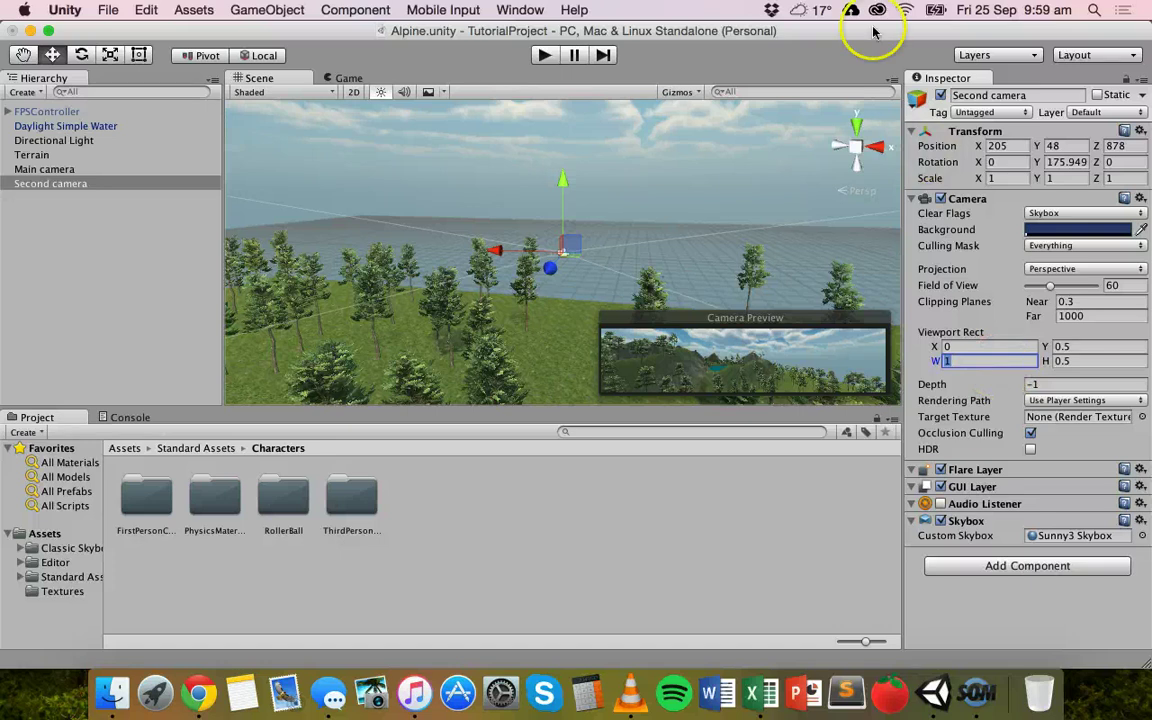
Play the scene to examine how the two cameras share the screen, and stop playback
{"action": "left_click", "coordinate": [550, 56]}
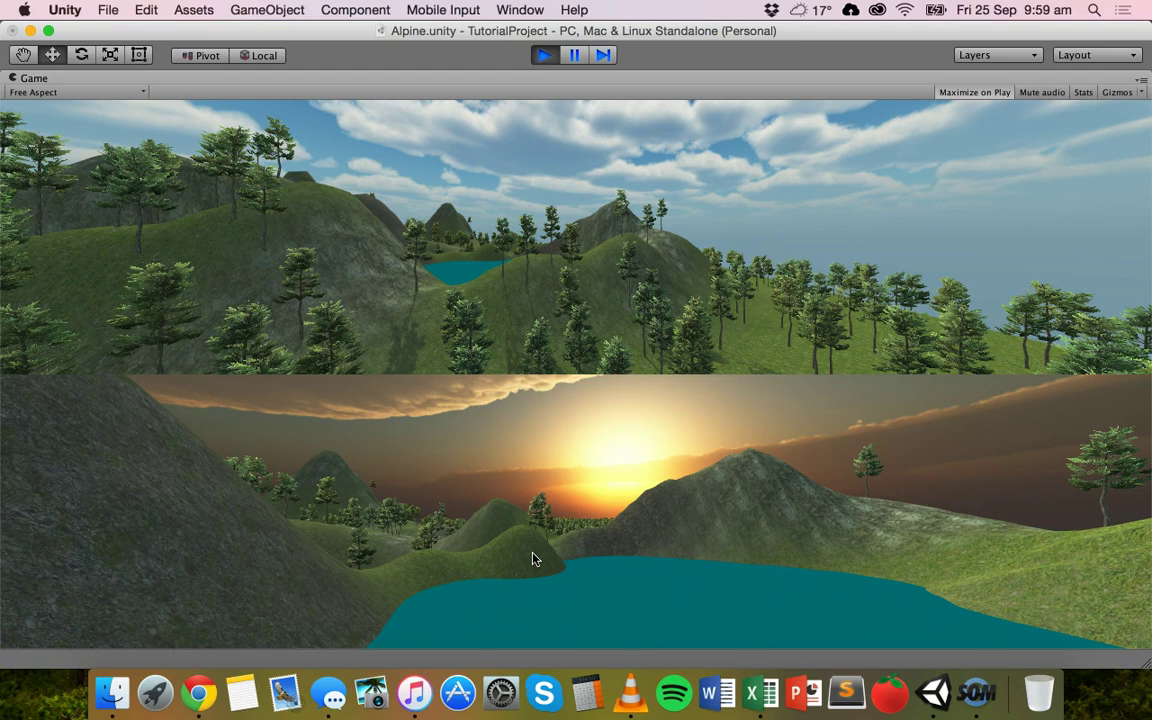
{"action": "mouse_move", "coordinate": [490, 529]}
{"action": "left_mouse_down"}
{"action": "mouse_move", "coordinate": [509, 481]}
{"action": "mouse_move", "coordinate": [546, 513]}
{"action": "left_mouse_up"}
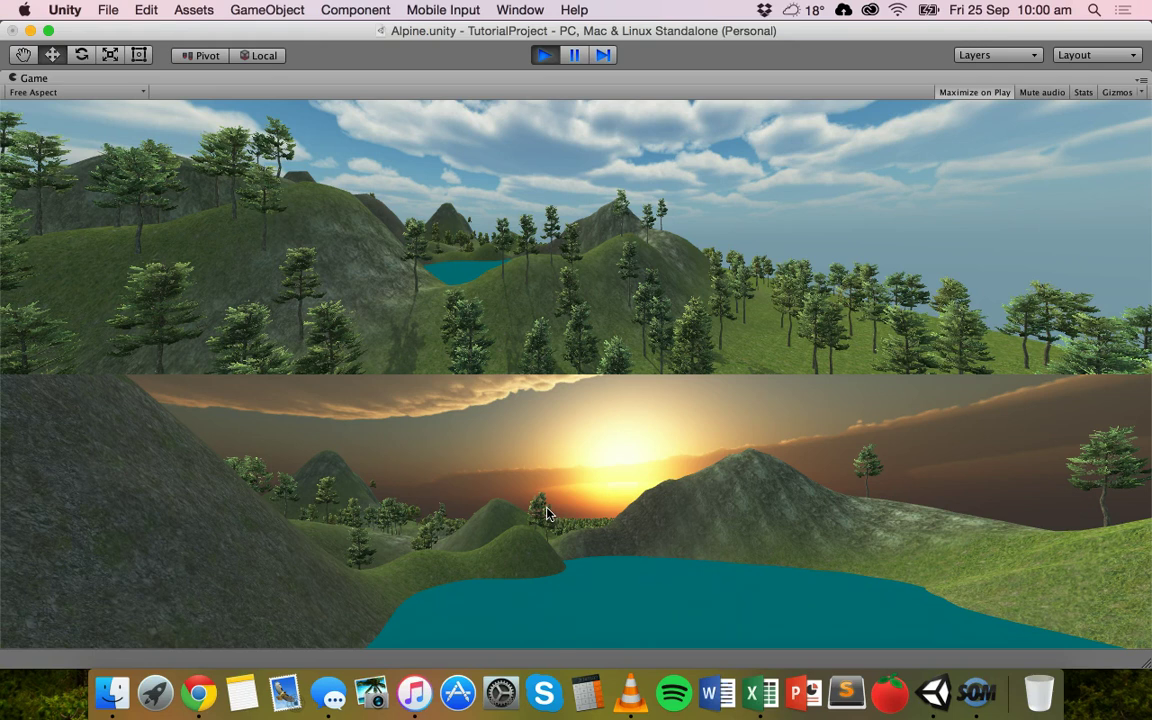
{"action": "mouse_move", "coordinate": [546, 513]}
{"action": "left_mouse_down"}
{"action": "mouse_move", "coordinate": [489, 301]}
{"action": "mouse_move", "coordinate": [583, 216]}
{"action": "left_mouse_up"}
{"action": "left_click", "coordinate": [545, 55]}
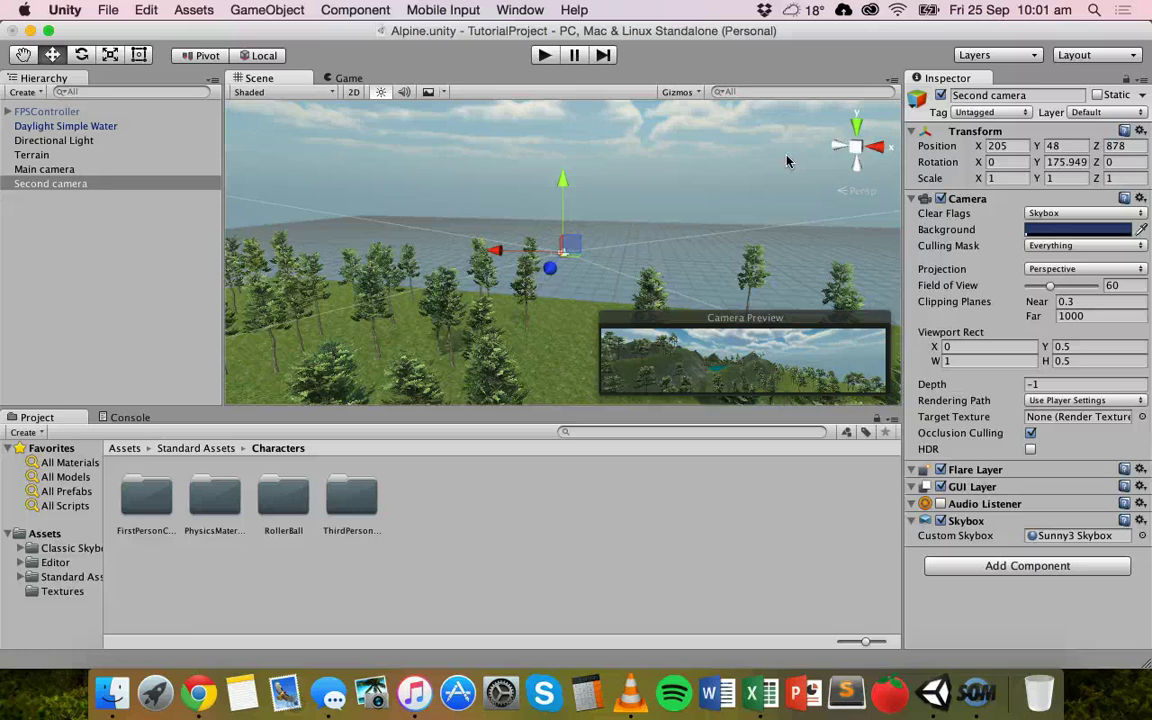
Set the main camera's Viewport Rect height to 1
{"action": "left_click", "coordinate": [48, 171]}
{"action": "left_click", "coordinate": [52, 184]}
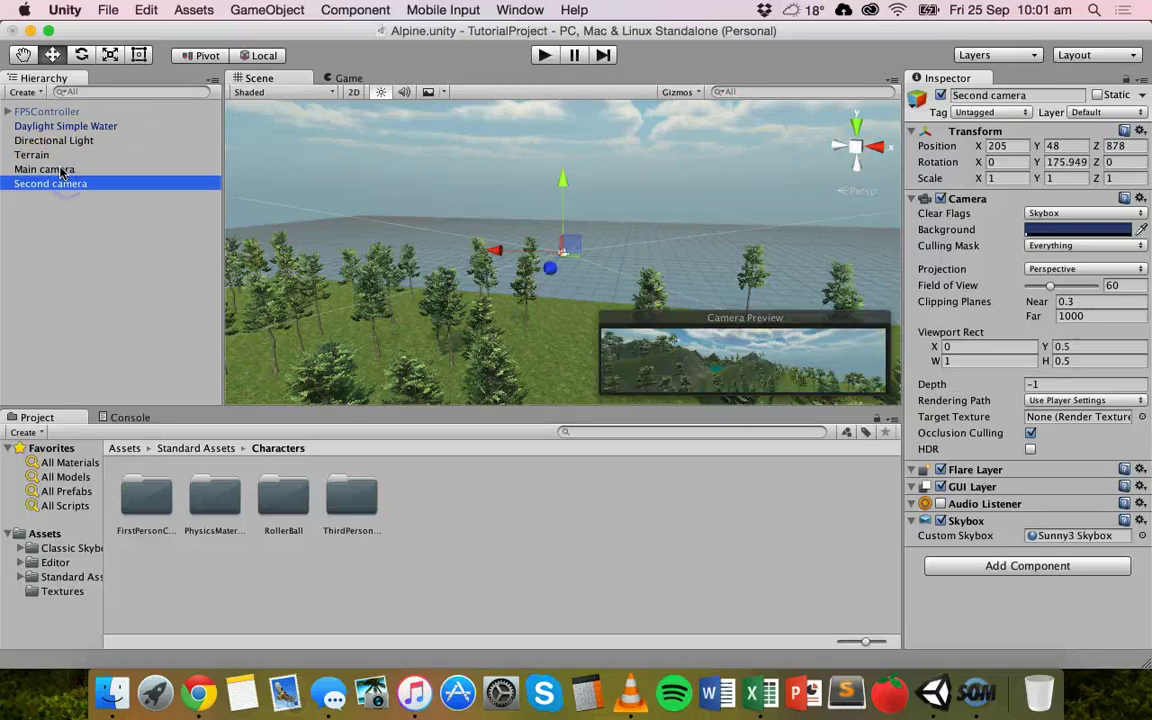
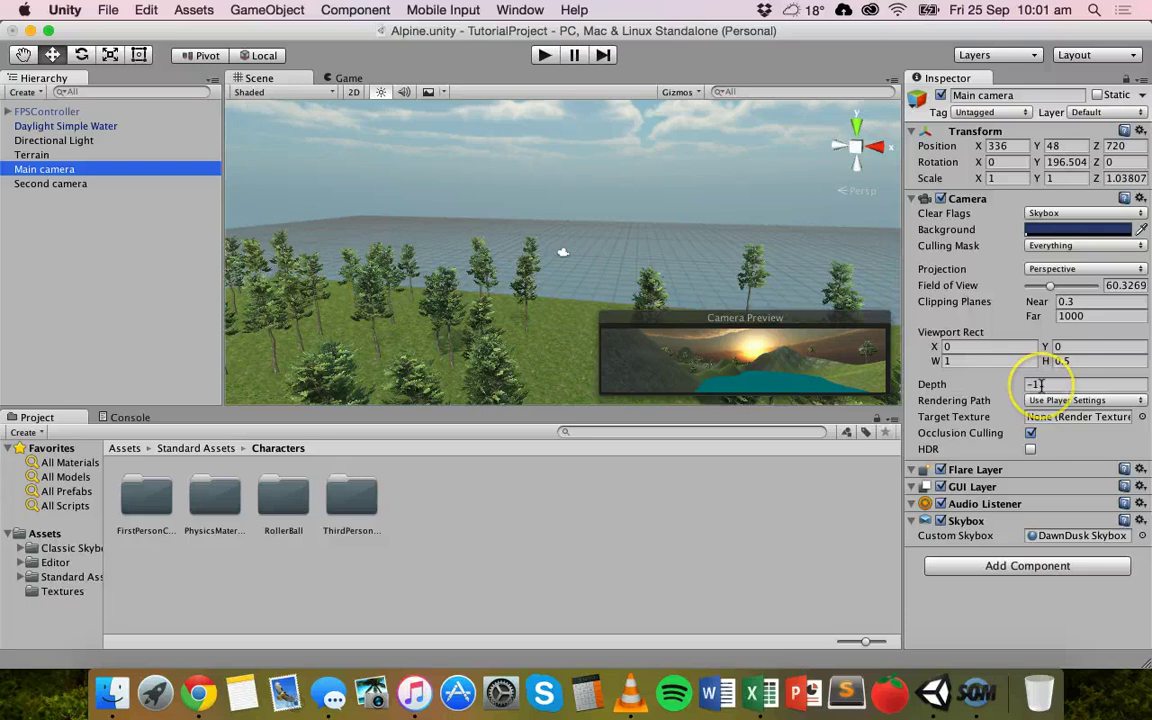
{"action": "left_click", "coordinate": [990, 348]}
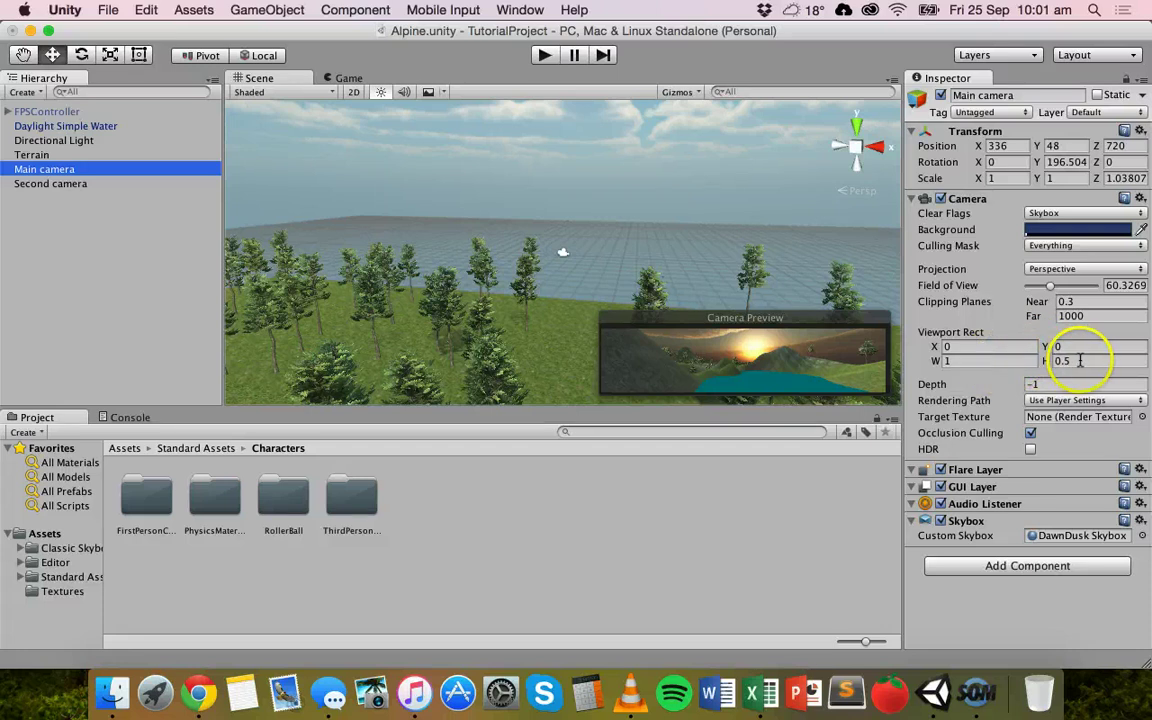
{"action": "left_click", "coordinate": [1045, 363]}
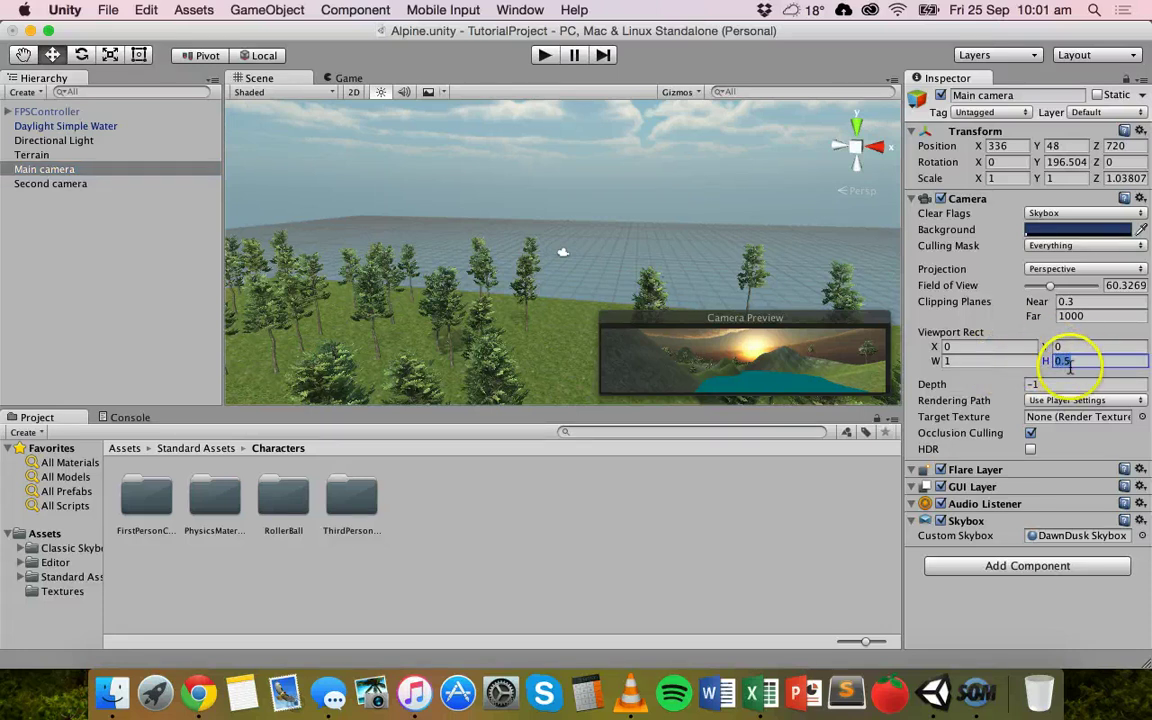
{"action": "type", "text": "1"}
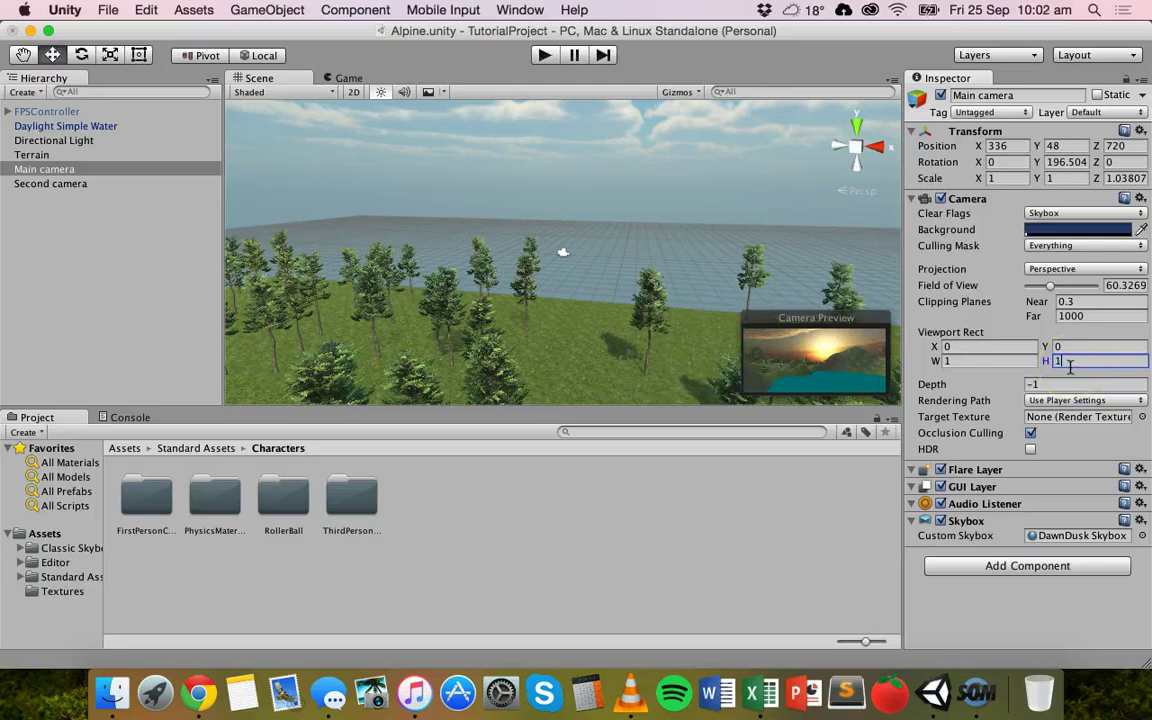
{"action": "left_click", "coordinate": [587, 172]}
Set the second camera's Depth to 0
{"action": "left_click", "coordinate": [46, 184]}
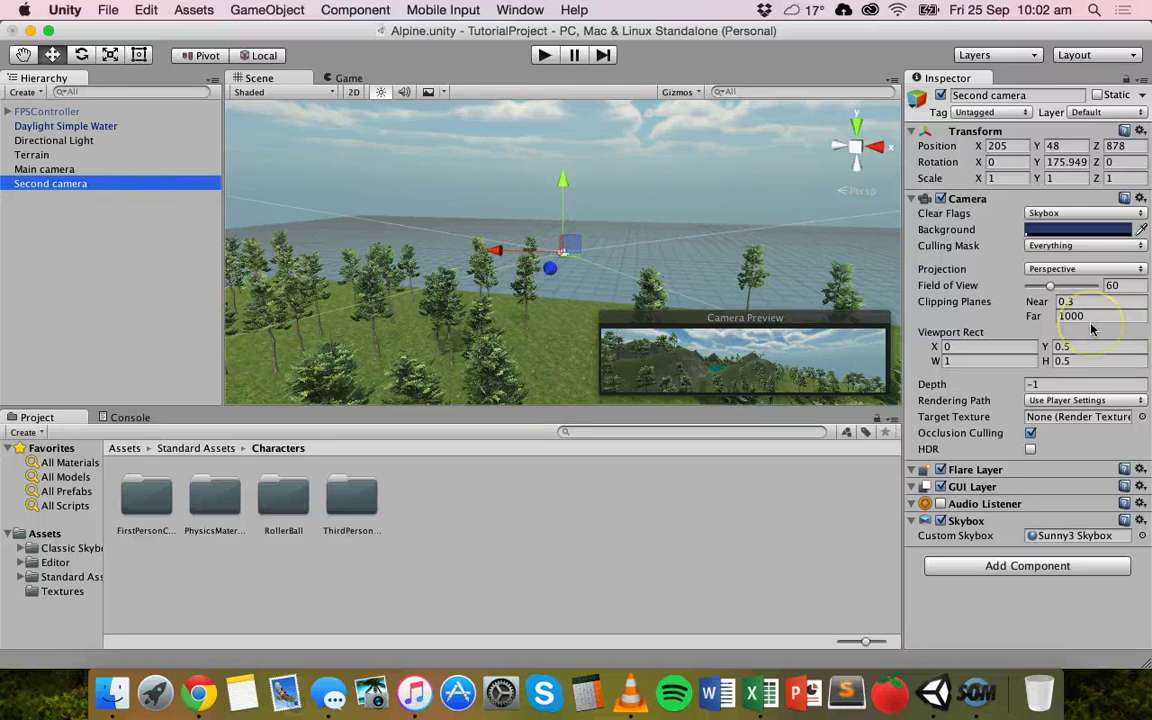
{"action": "left_click", "coordinate": [1041, 384]}
{"action": "key", "text": "BackSpace"}
{"action": "key", "text": "BackSpace"}
{"action": "type", "text": "0"}
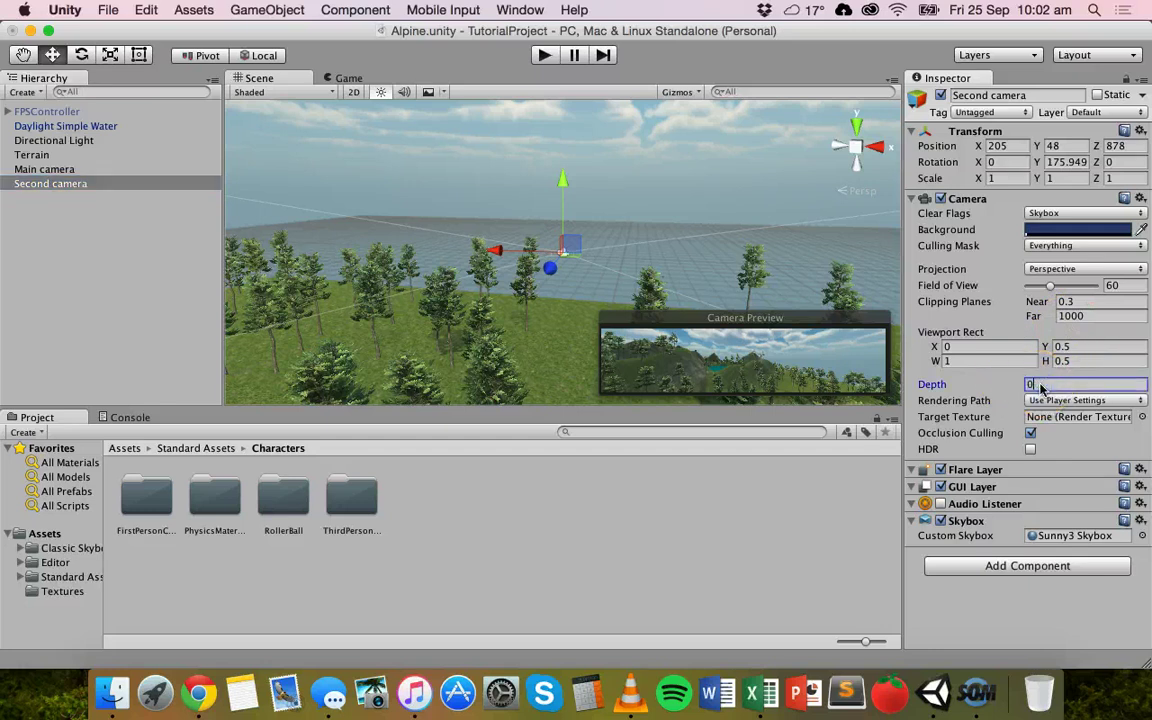
Set the second camera's Viewport Rect X and Y to 0.75 and its width and height to 0.2
{"action": "left_click", "coordinate": [988, 348]}
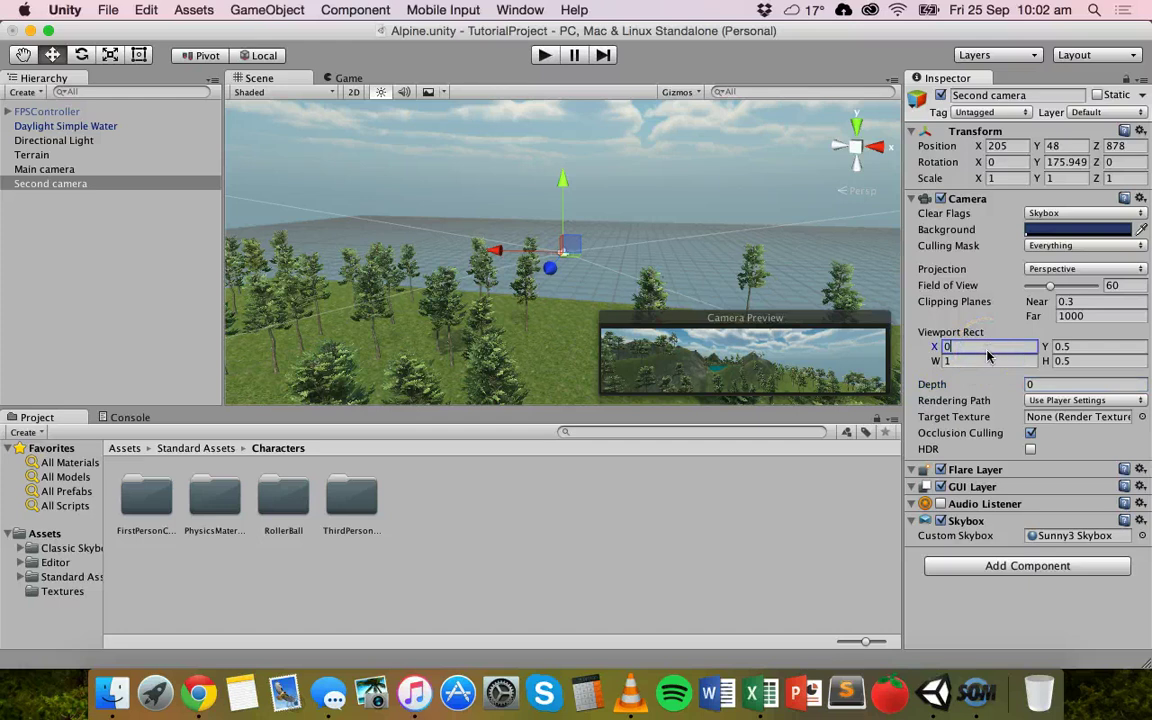
{"action": "type", "text": "0.75"}
{"action": "key", "text": "Tab"}
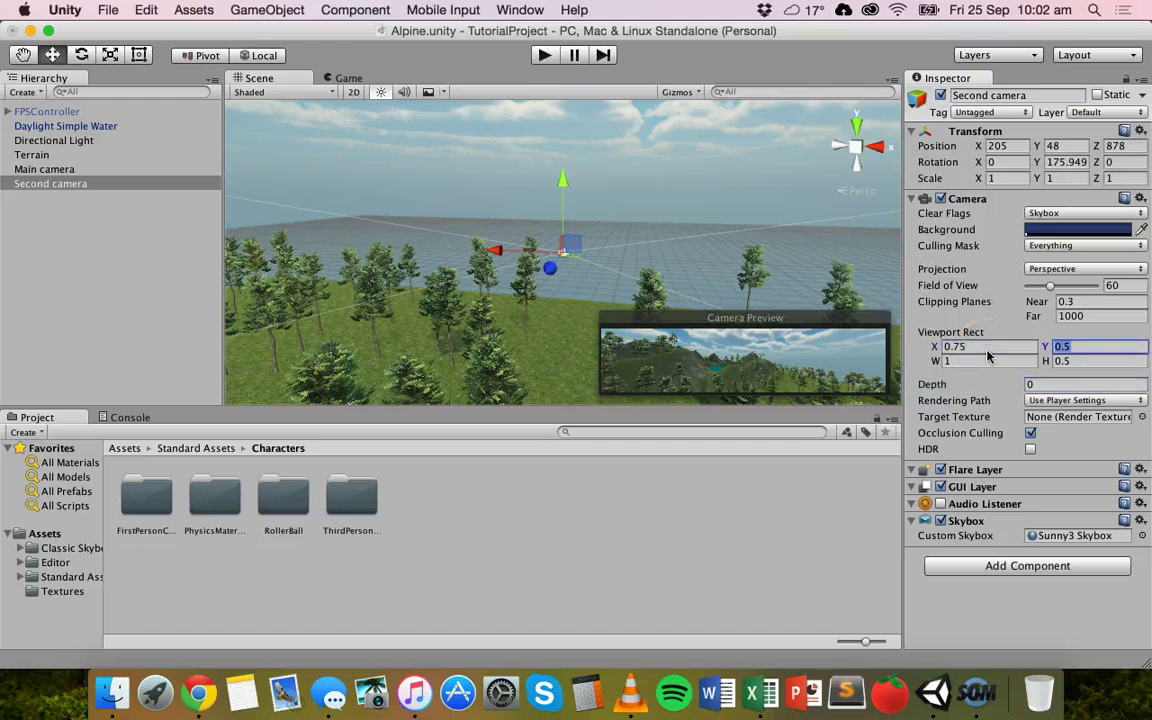
{"action": "type", "text": "0.75"}
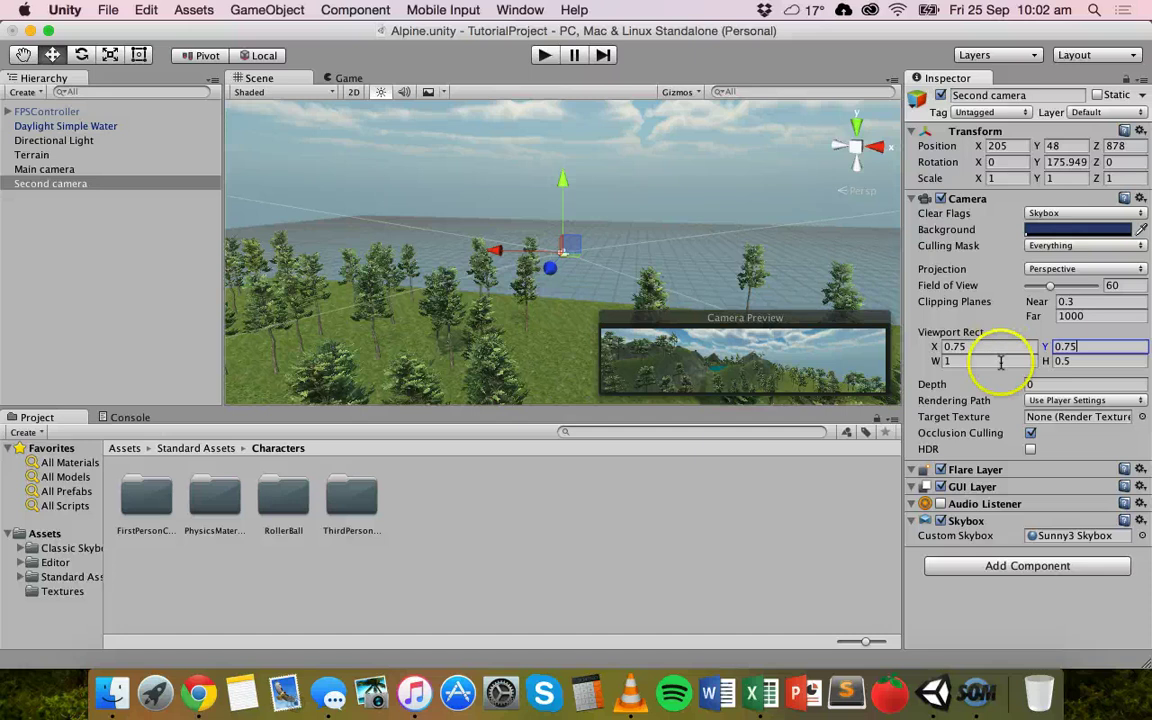
{"action": "left_click", "coordinate": [968, 364]}
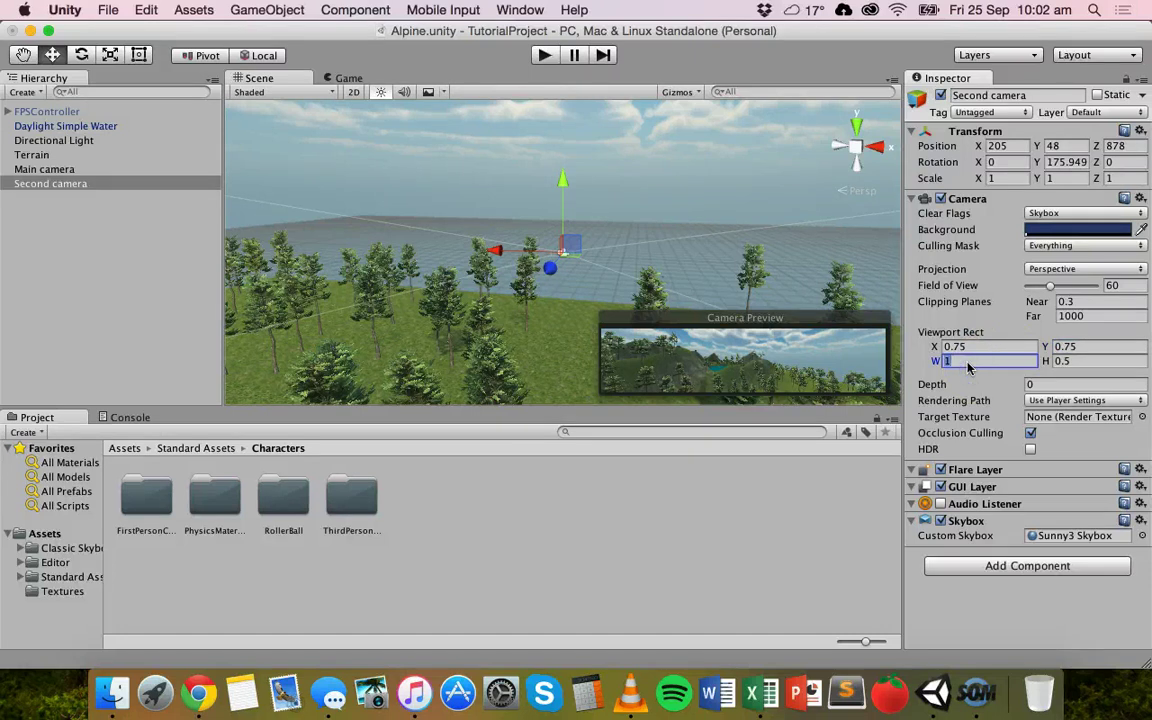
{"action": "type", "text": "0.2"}
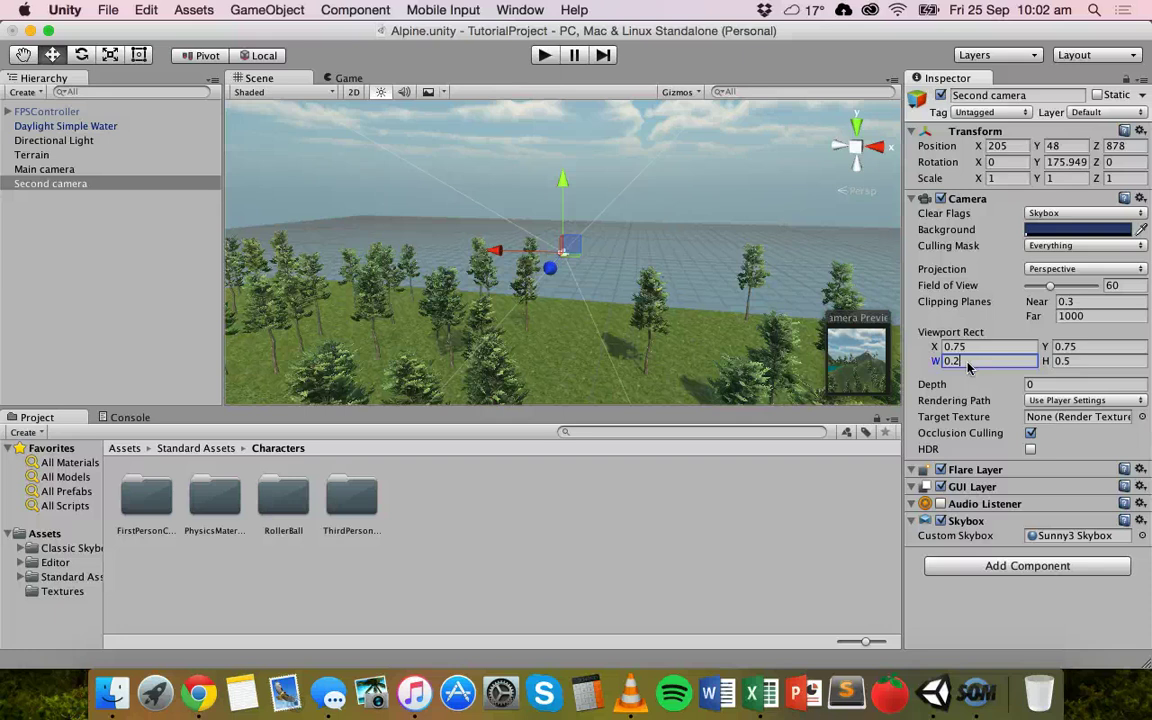
{"action": "key", "text": "Tab"}
{"action": "type", "text": "0.2"}
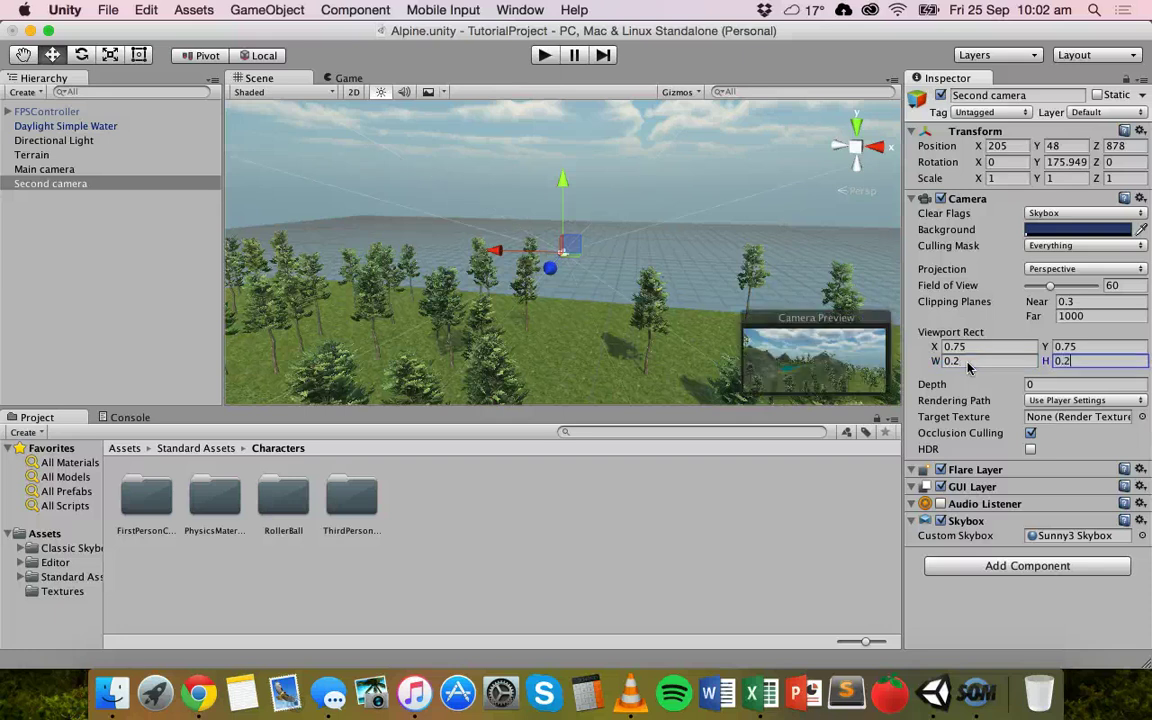
{"action": "left_click", "coordinate": [980, 347]}
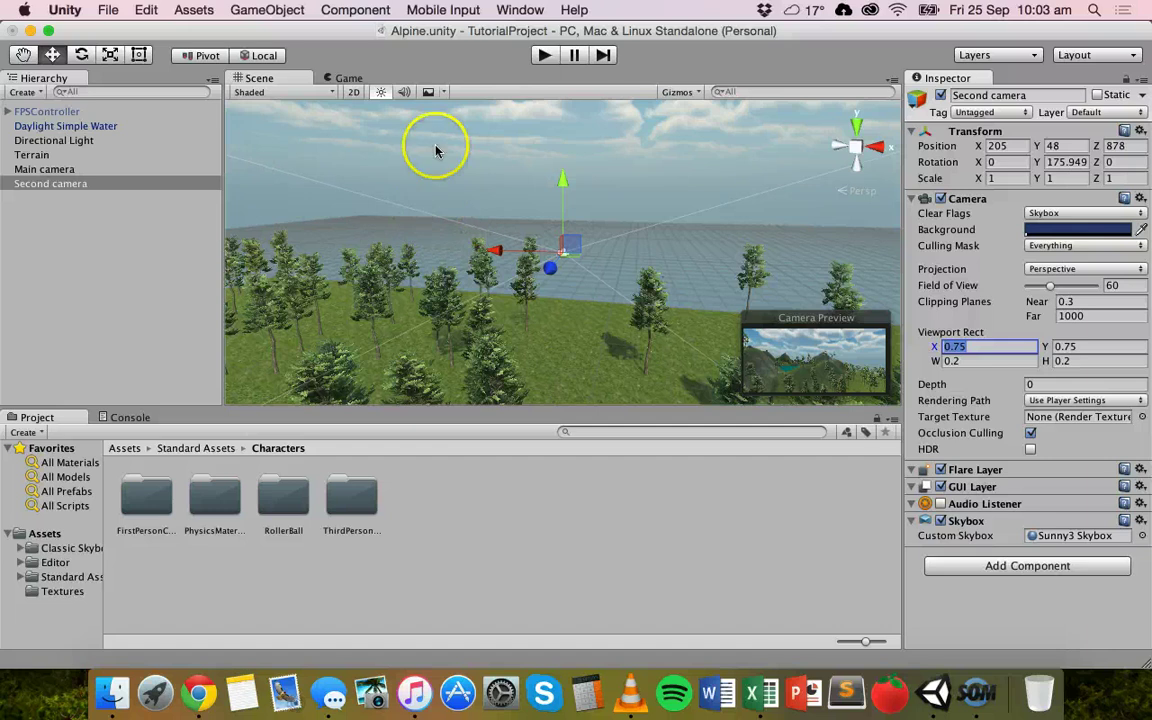
Play the scene to check the second camera's inset over the main camera's view, and stop playback
{"action": "left_click", "coordinate": [545, 56]}
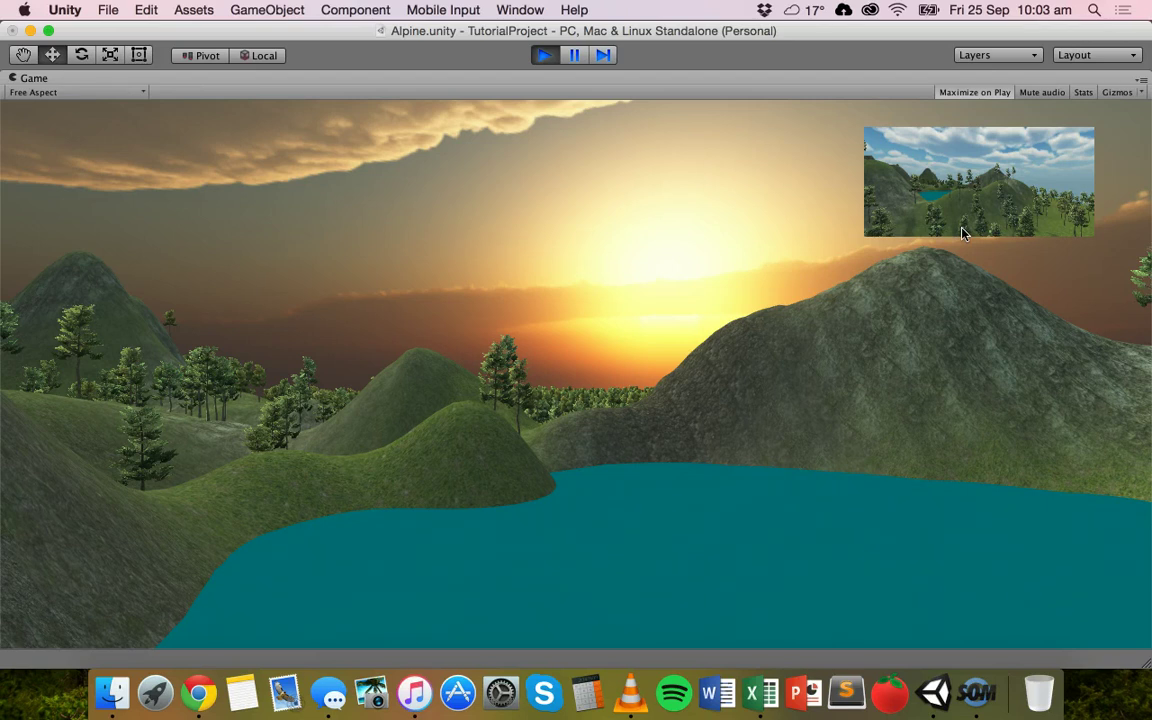
{"action": "left_click", "coordinate": [550, 56]}
{"action": "left_click", "coordinate": [594, 373]}
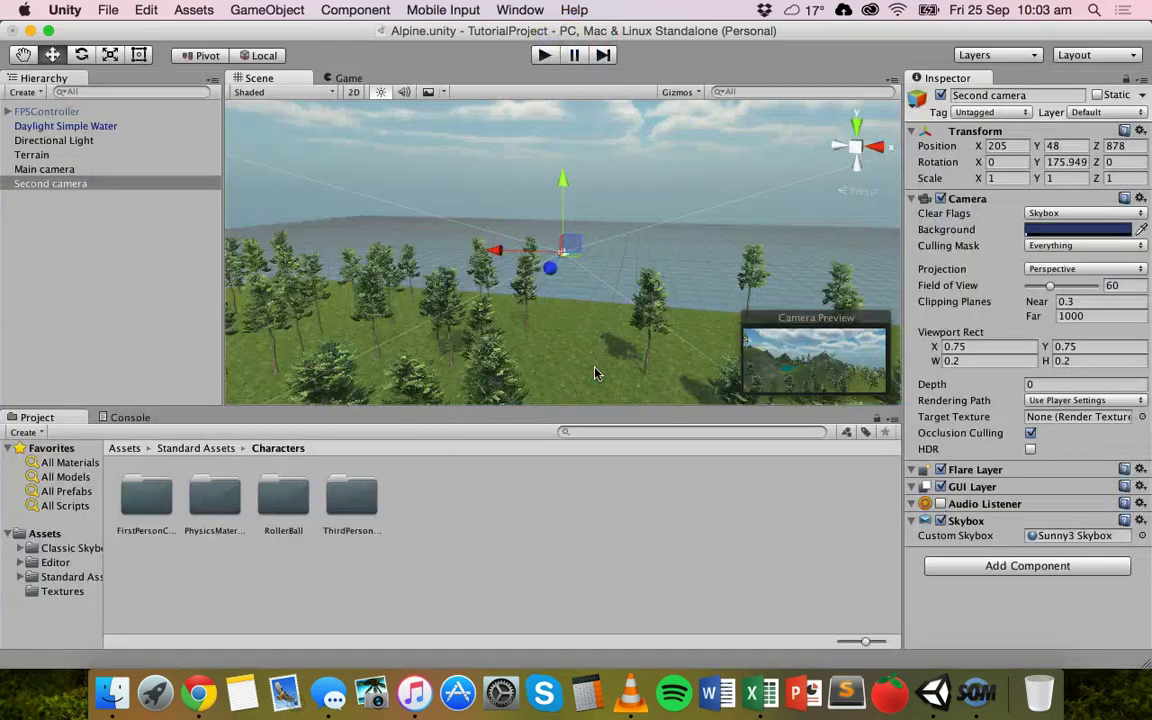